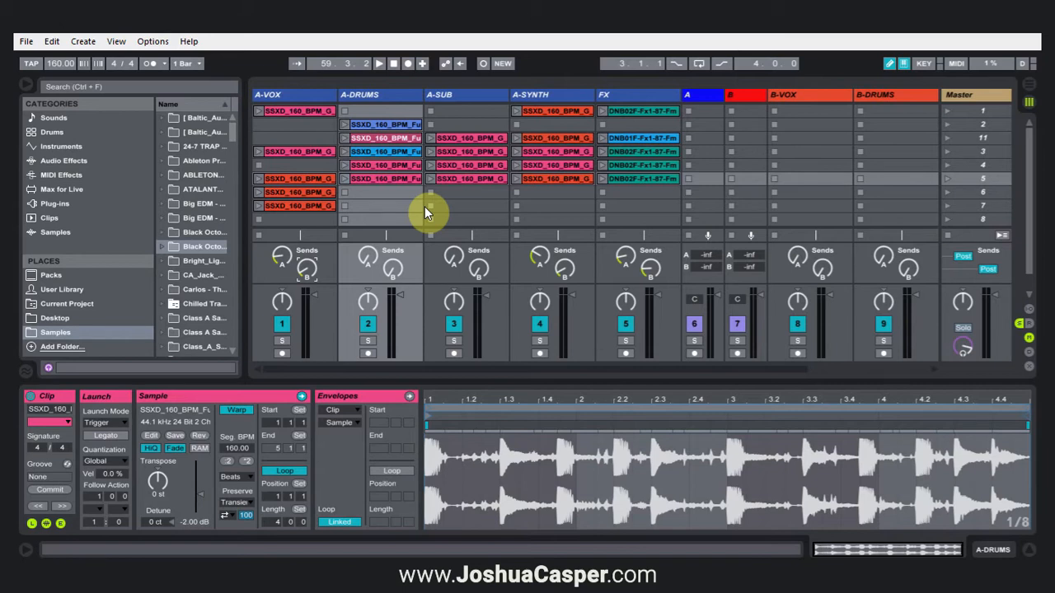
Widen the browser's file list and select the Singomakers_SKILL-X_DUBSTEP folder in Samples
{"action": "left_click_drag", "start_coordinate": [246, 181], "coordinate": [293, 186]}
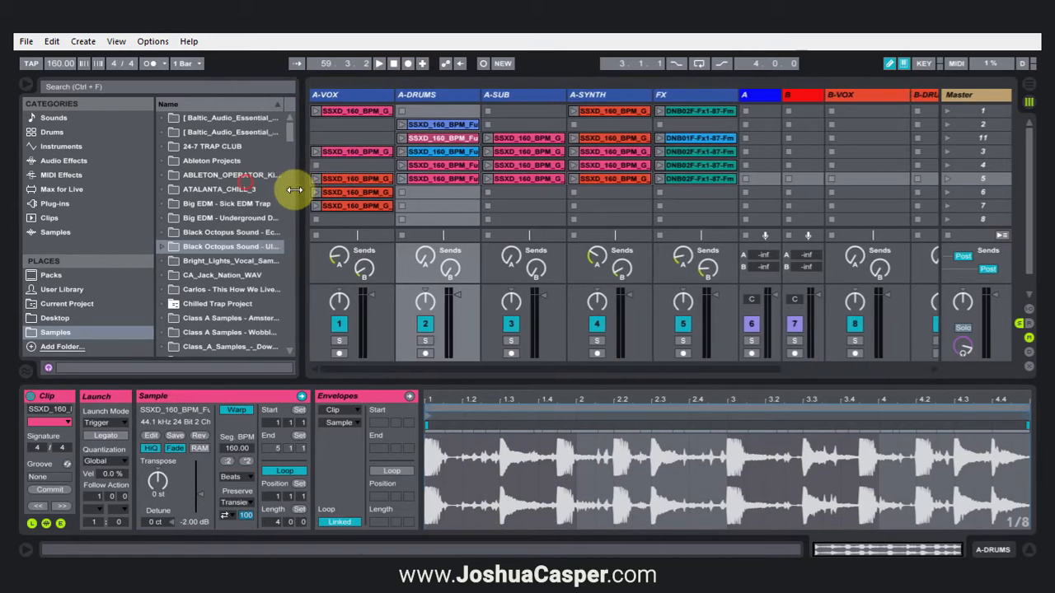
{"action": "left_click_drag", "start_coordinate": [290, 132], "coordinate": [310, 300]}
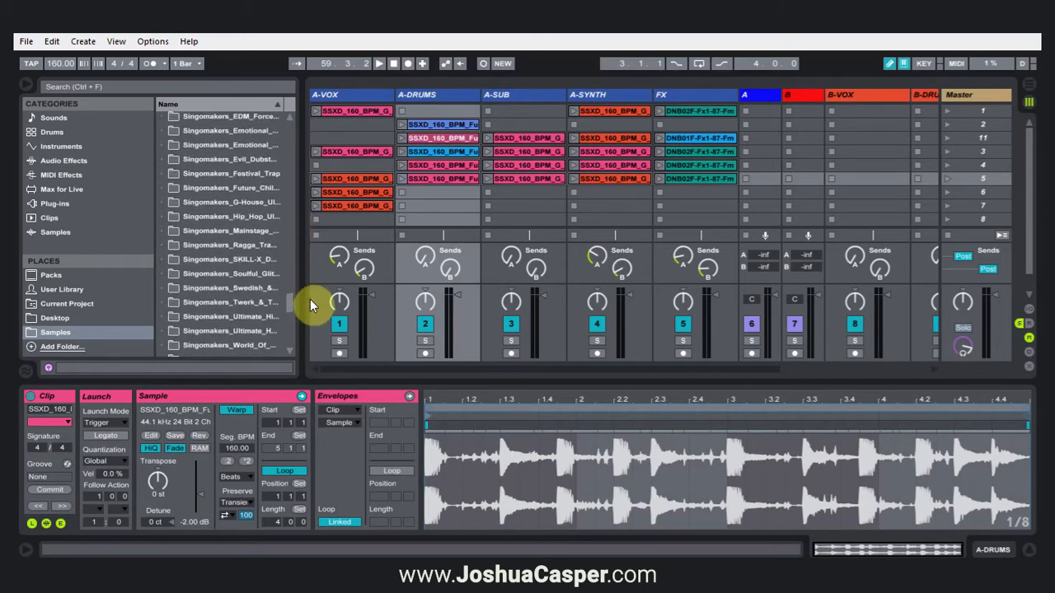
{"action": "left_click", "coordinate": [264, 260]}
{"action": "left_click_drag", "start_coordinate": [304, 262], "coordinate": [330, 260]}
{"action": "left_click", "coordinate": [378, 260]}
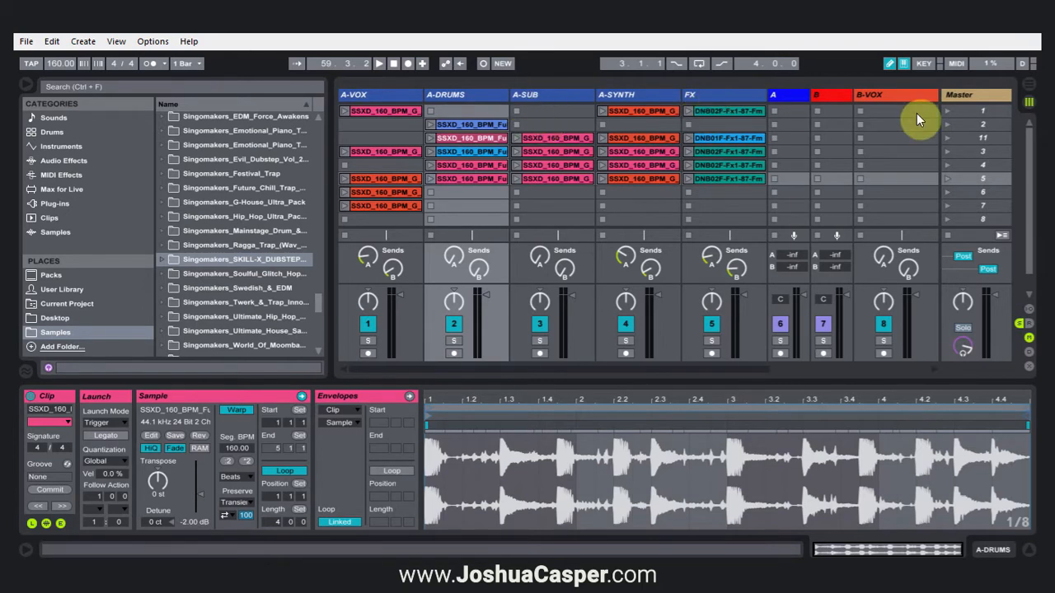
Play the opening of the track by launching scene 1, the A-DRUMS clip of scene 2, and scene 11
{"action": "left_click", "coordinate": [950, 111]}
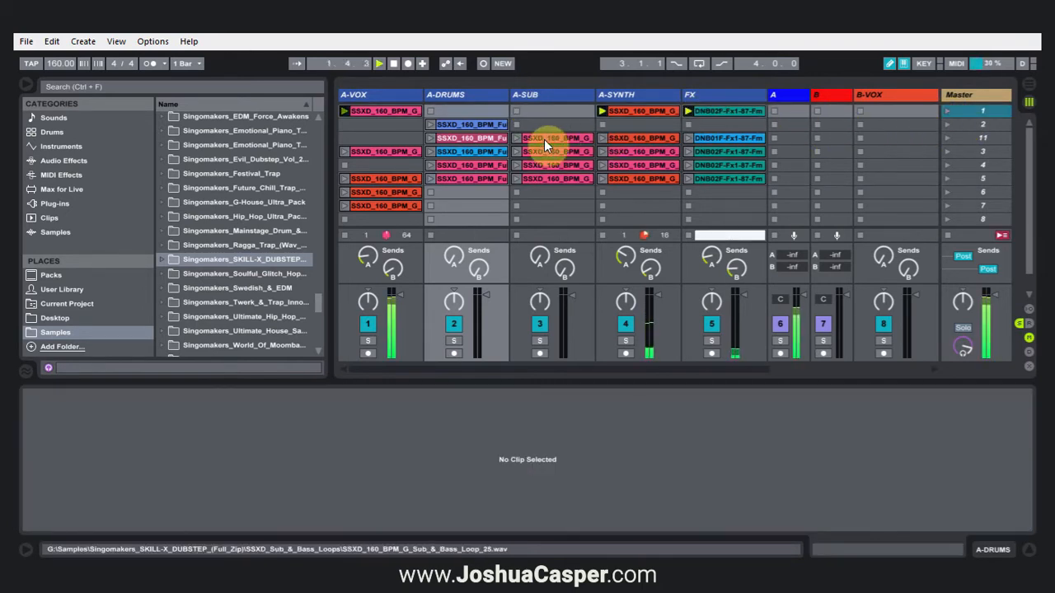
{"action": "left_click", "coordinate": [430, 125]}
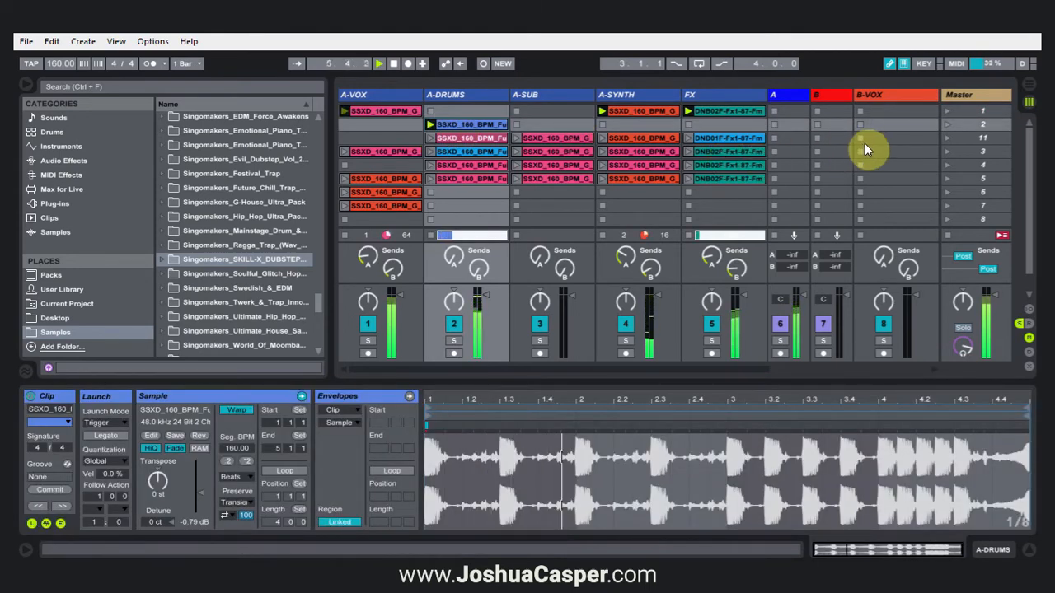
{"action": "left_click", "coordinate": [946, 139]}
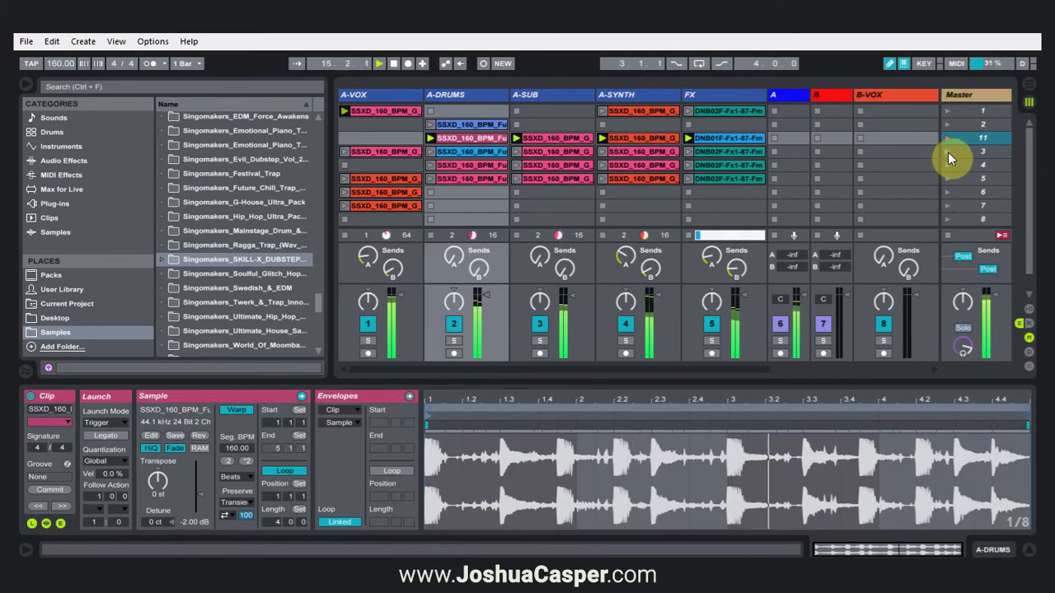
Stop the A-DRUMS clip during scene 11 and continue the performance with scenes 3 and 4
{"action": "left_click", "coordinate": [429, 206]}
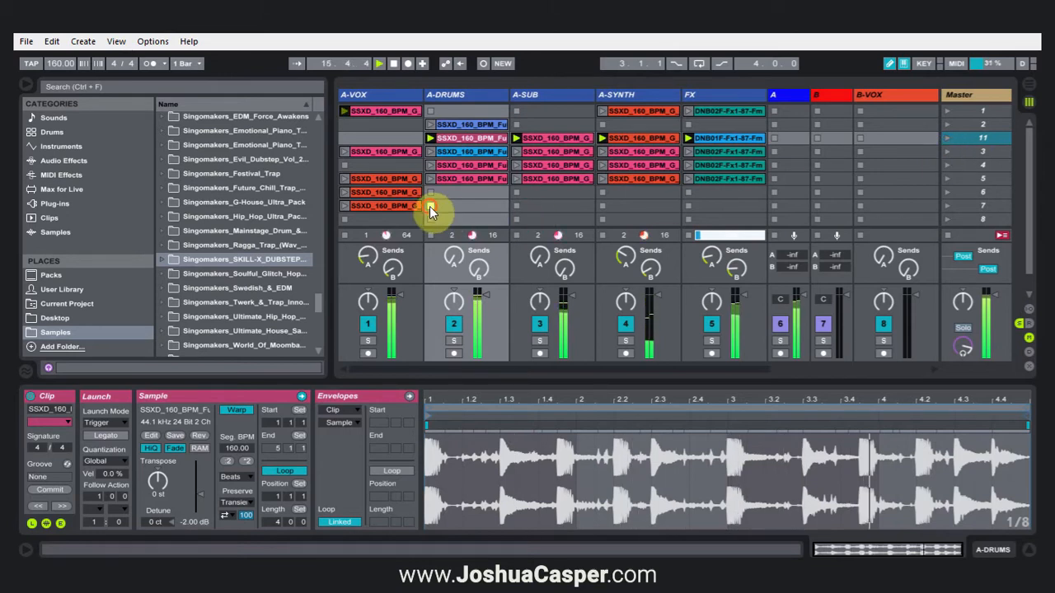
{"action": "left_click", "coordinate": [945, 151]}
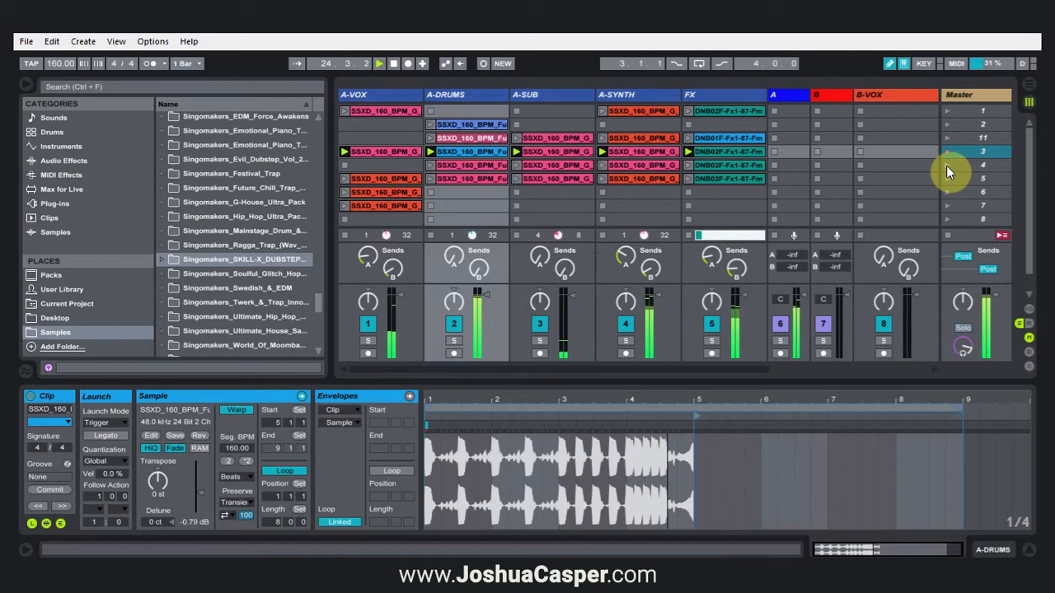
{"action": "left_click", "coordinate": [946, 165]}
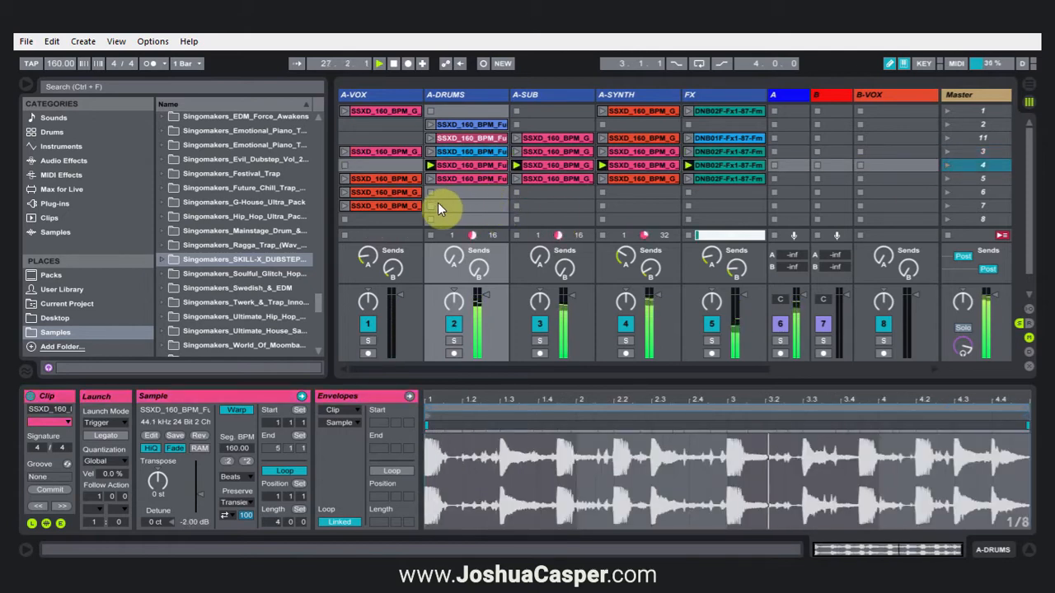
Solo and unsolo the A-DRUMS track twice while scene 4 plays
{"action": "left_click", "coordinate": [452, 341]}
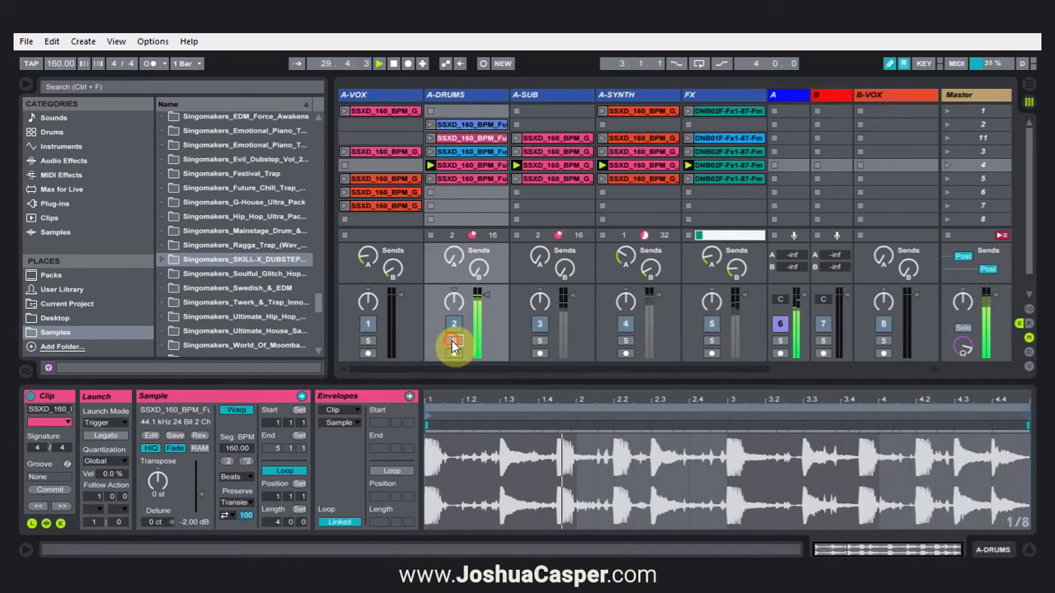
{"action": "left_click", "coordinate": [452, 341]}
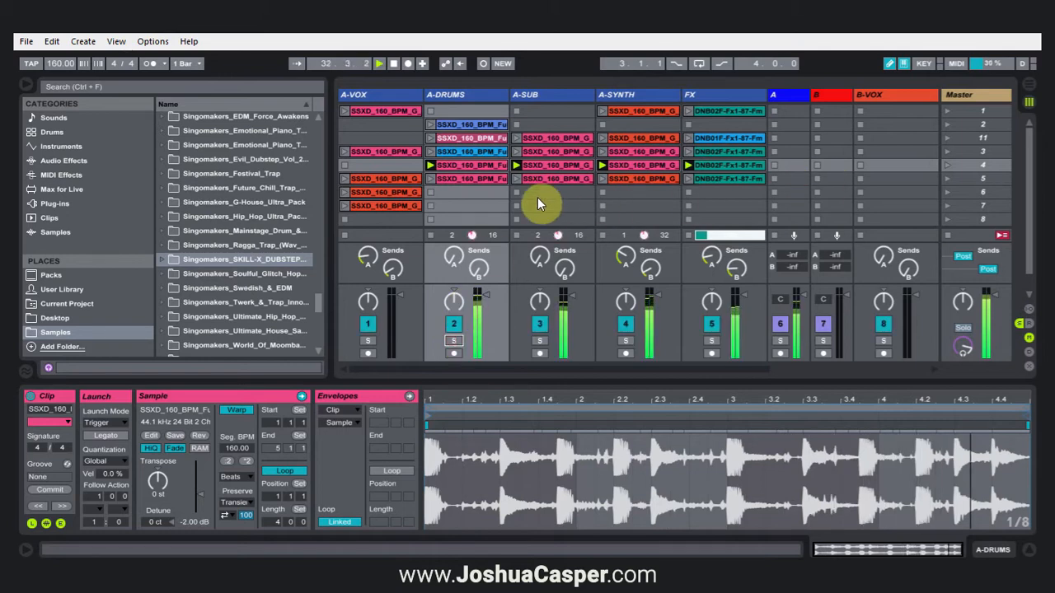
{"action": "left_click", "coordinate": [452, 341]}
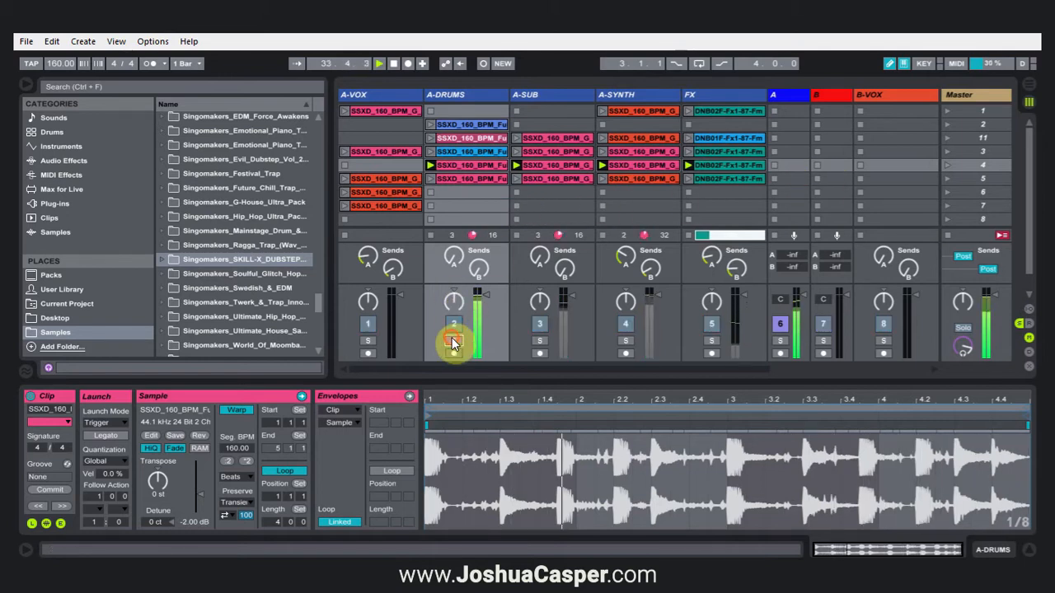
{"action": "left_click", "coordinate": [453, 341]}
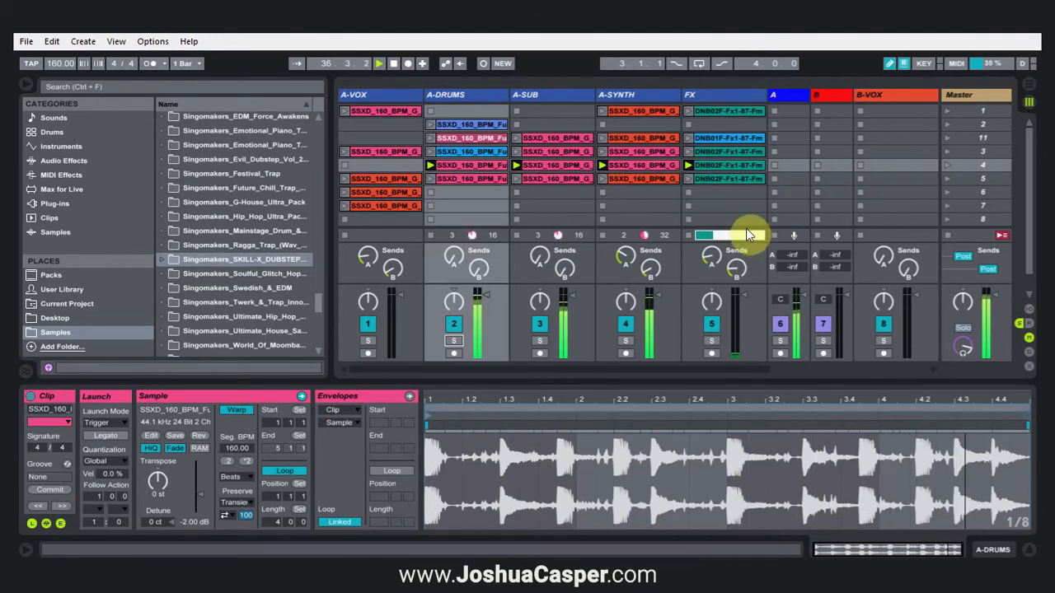
Drop the drums out of scene 4, launch scene 5, and stop all clips to end the performance
{"action": "left_click", "coordinate": [429, 192]}
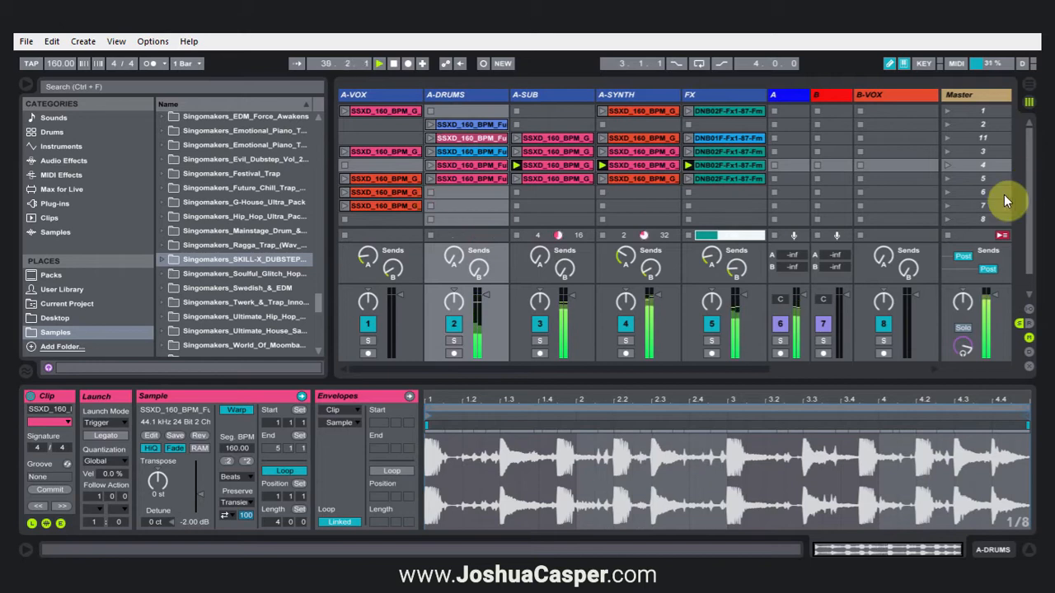
{"action": "left_click", "coordinate": [948, 178]}
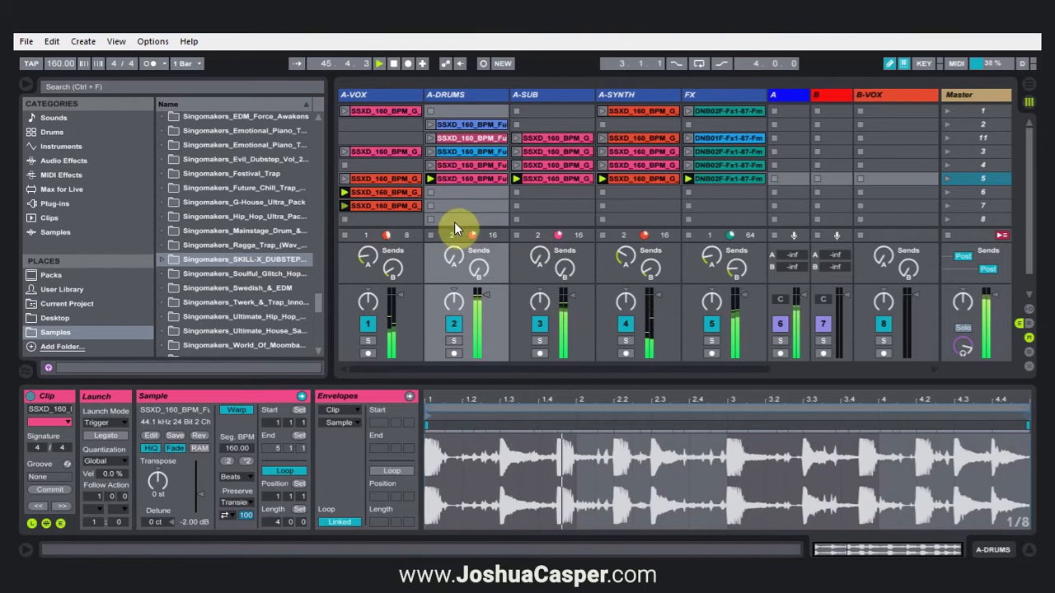
{"action": "left_click", "coordinate": [946, 236]}
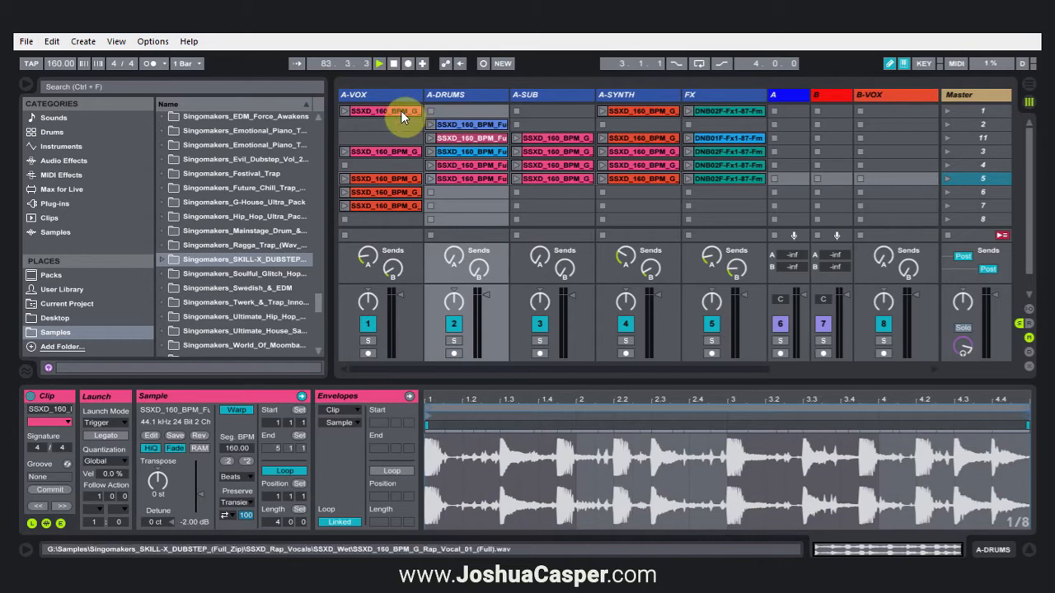
Remove the stop button from the empty A-DRUMS slot in scene 1
{"action": "left_click", "coordinate": [393, 111]}
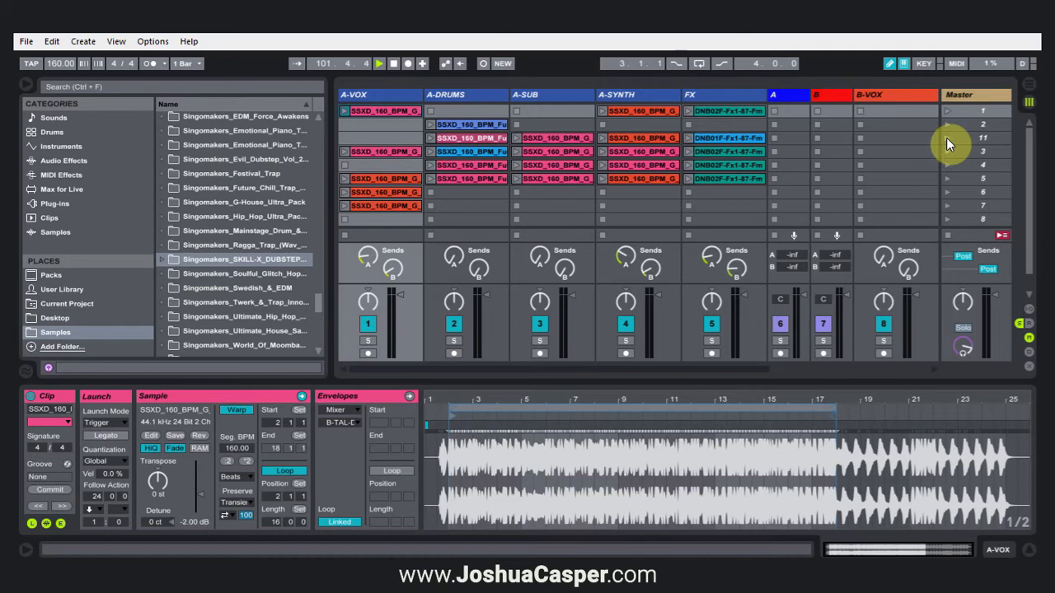
{"action": "left_click", "coordinate": [368, 126]}
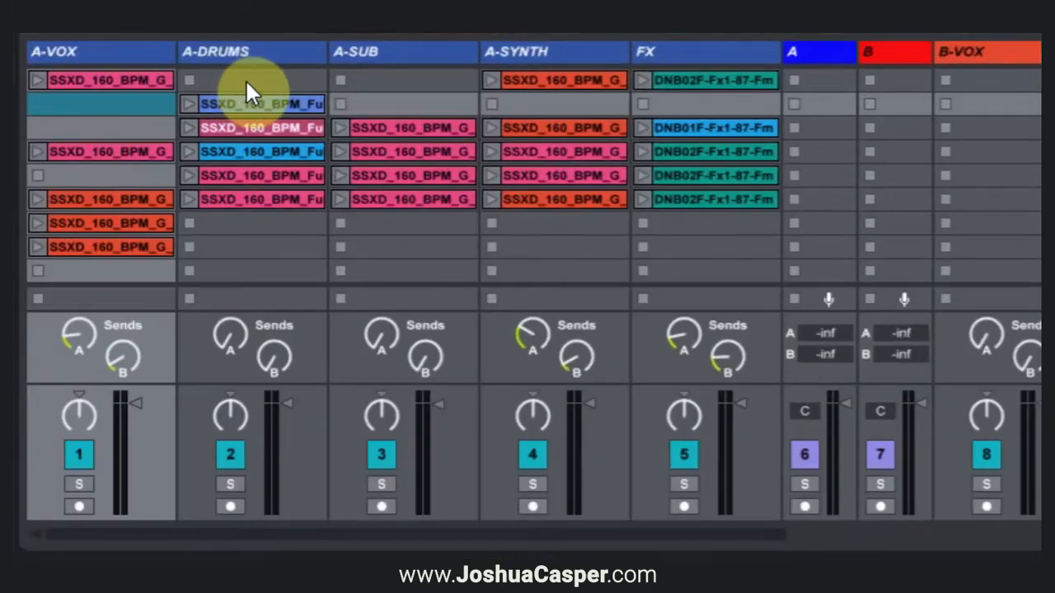
{"action": "left_click", "coordinate": [464, 112]}
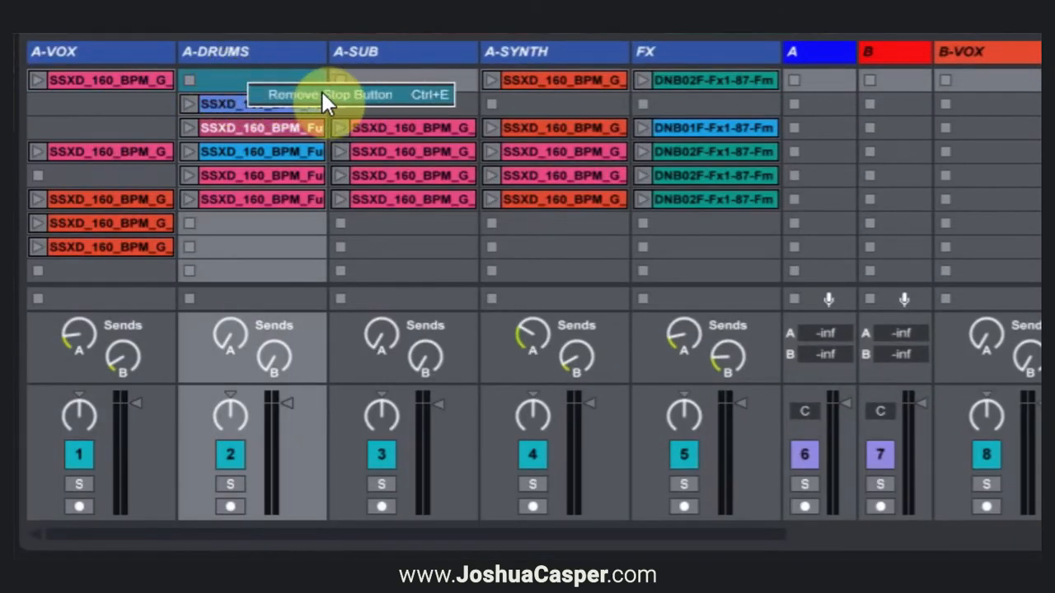
{"action": "left_click", "coordinate": [315, 93]}
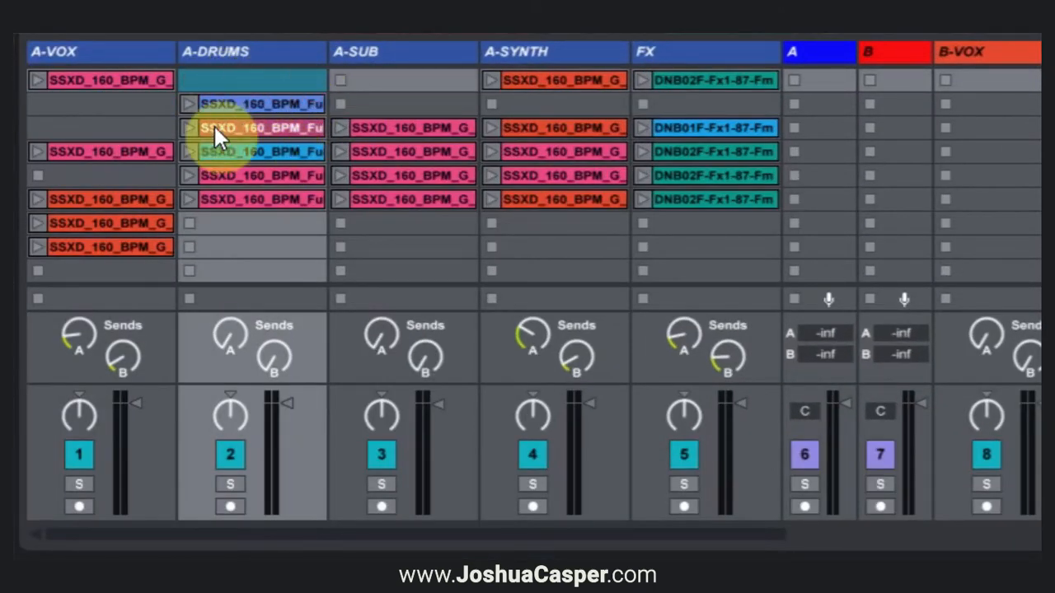
Add a stop button to the empty A-VOX slot in scene 2 and test it by launching scenes 1 and 2
{"action": "right_click", "coordinate": [95, 102]}
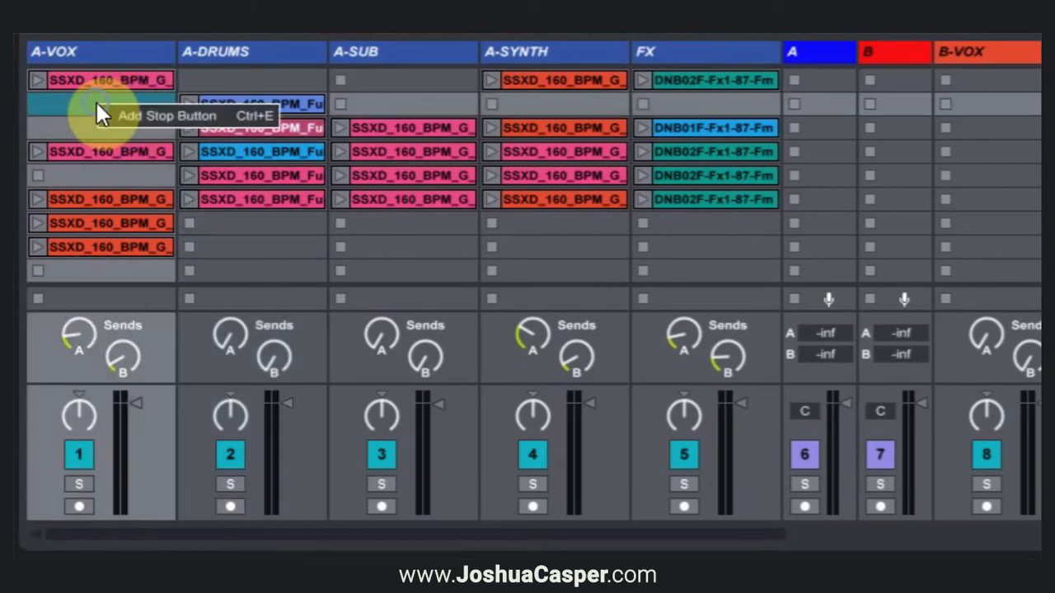
{"action": "left_click", "coordinate": [138, 114]}
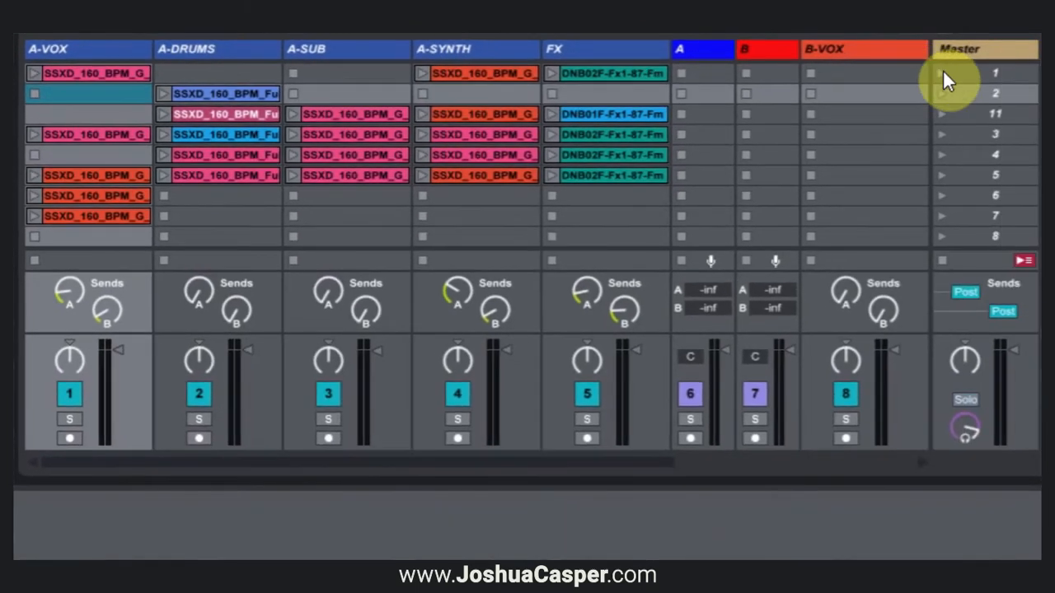
{"action": "left_click", "coordinate": [1014, 76]}
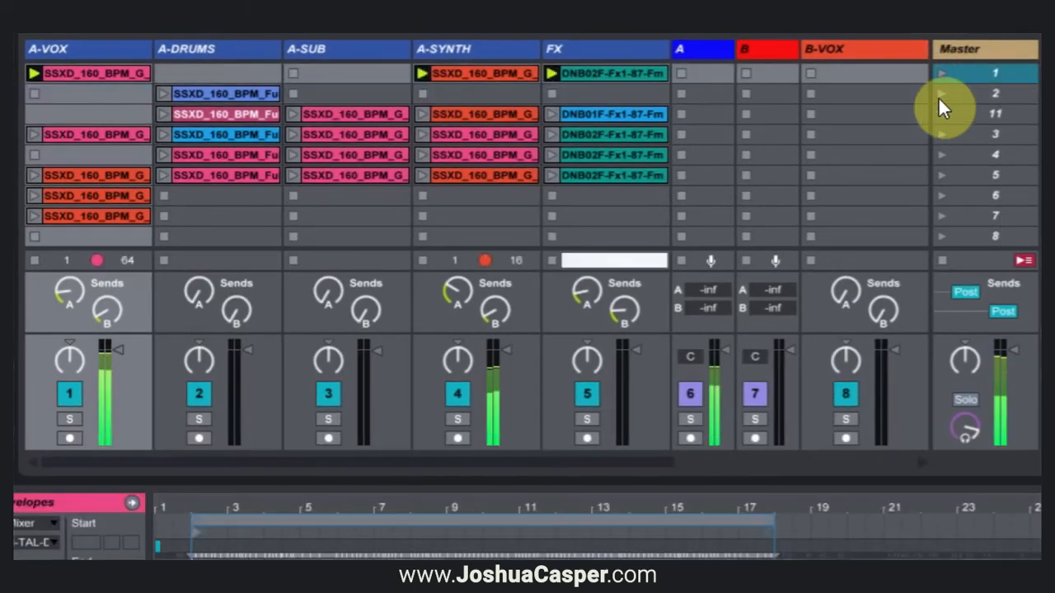
{"action": "left_click", "coordinate": [940, 94]}
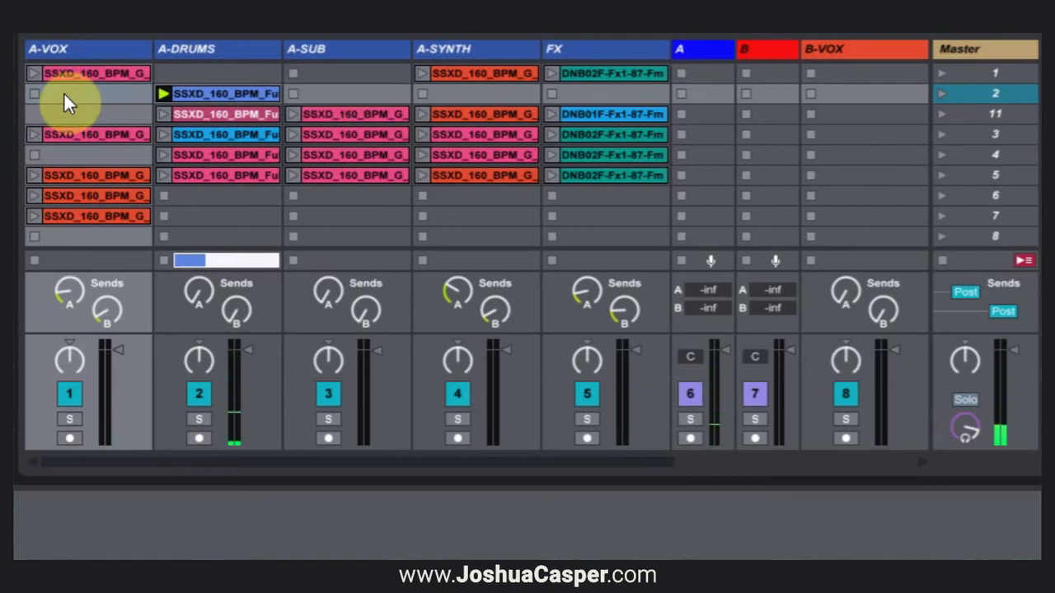
Remove the stop button from the A-VOX slot in scene 2 and launch scene 2 again
{"action": "right_click", "coordinate": [88, 97]}
{"action": "left_click", "coordinate": [140, 111]}
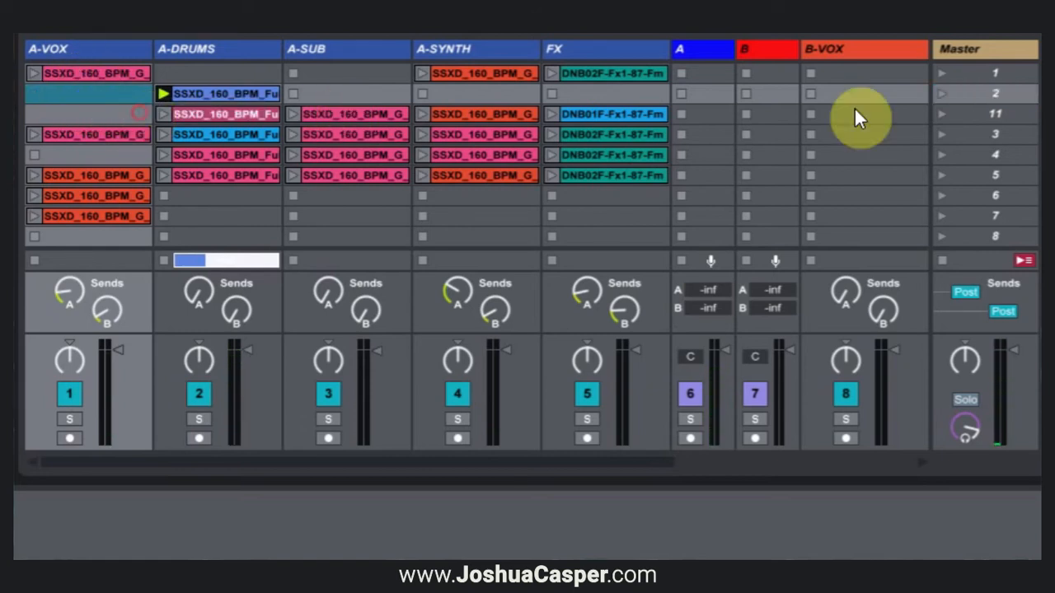
{"action": "left_click", "coordinate": [944, 92]}
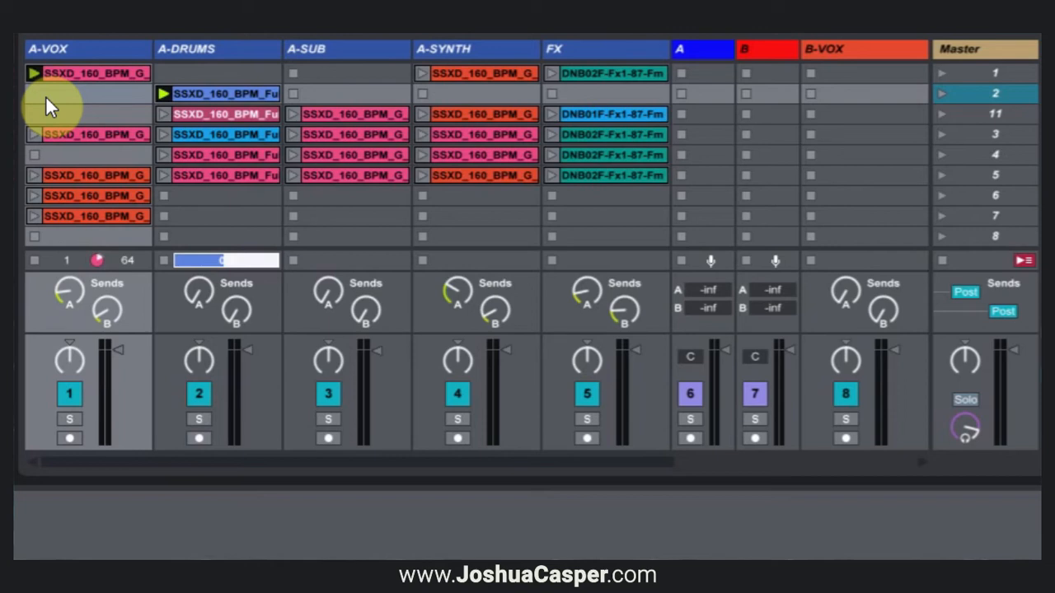
Place the A-DRUMS loop SSXD_160_BPM_Full_Drum_Loop_06 from scene 11 at bar 1 of the FX track in Arrangement View
{"action": "left_click", "coordinate": [239, 94]}
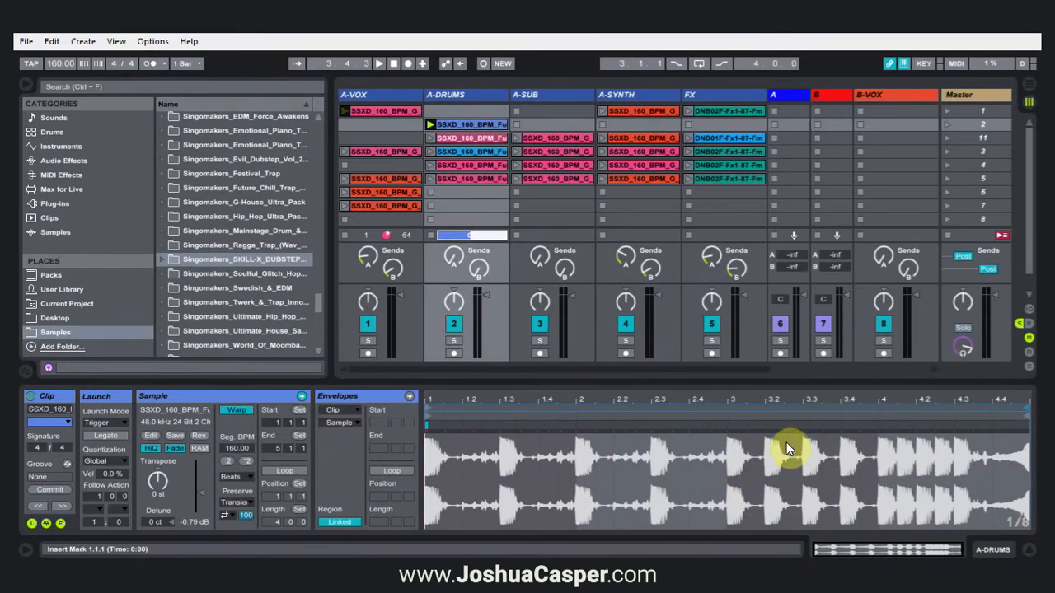
{"action": "left_click", "coordinate": [477, 138]}
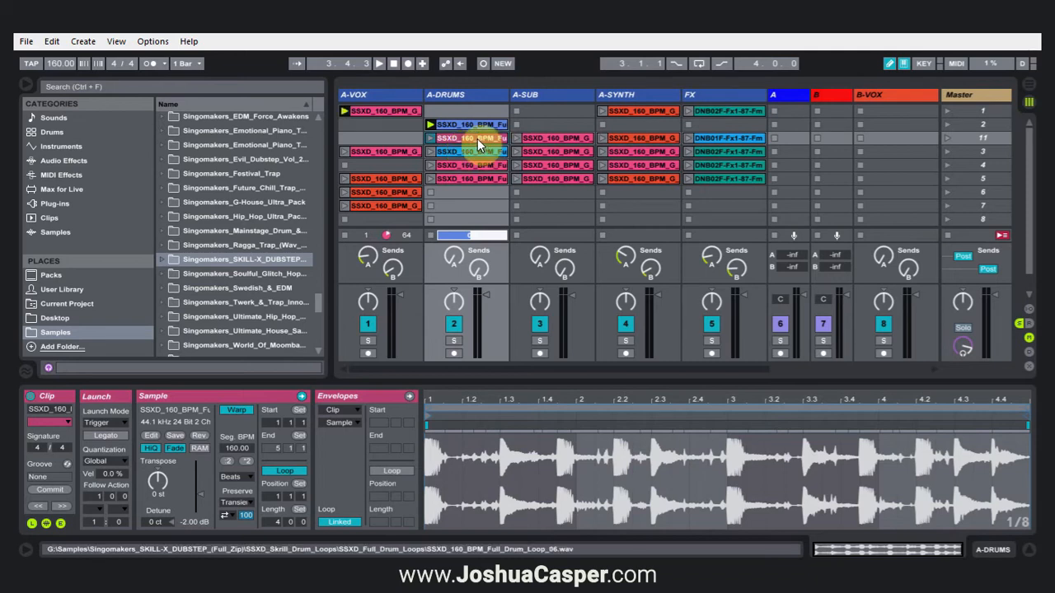
{"action": "left_click", "coordinate": [616, 95]}
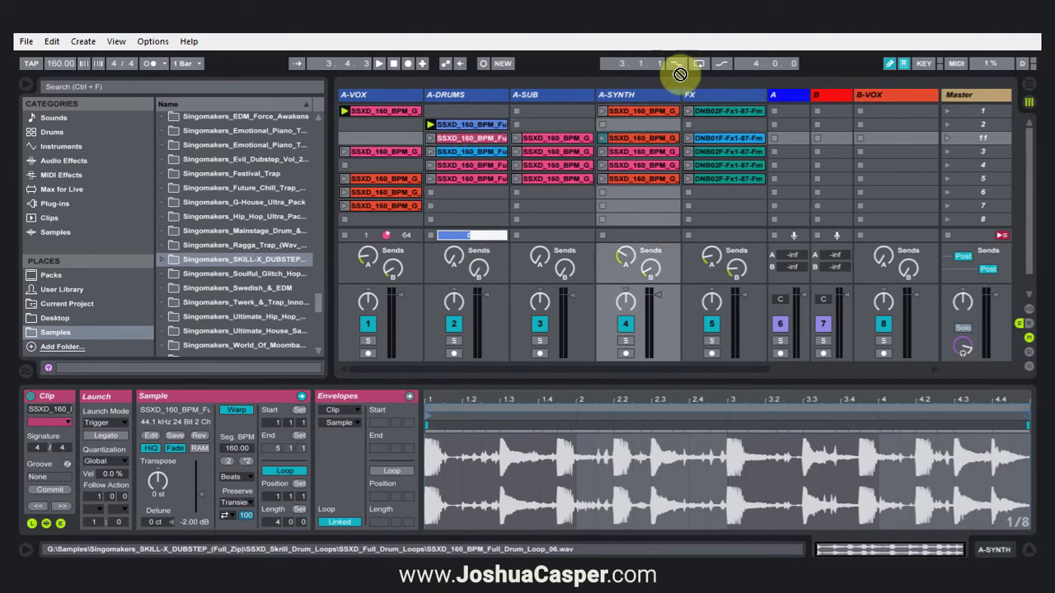
{"action": "left_click", "coordinate": [1029, 83]}
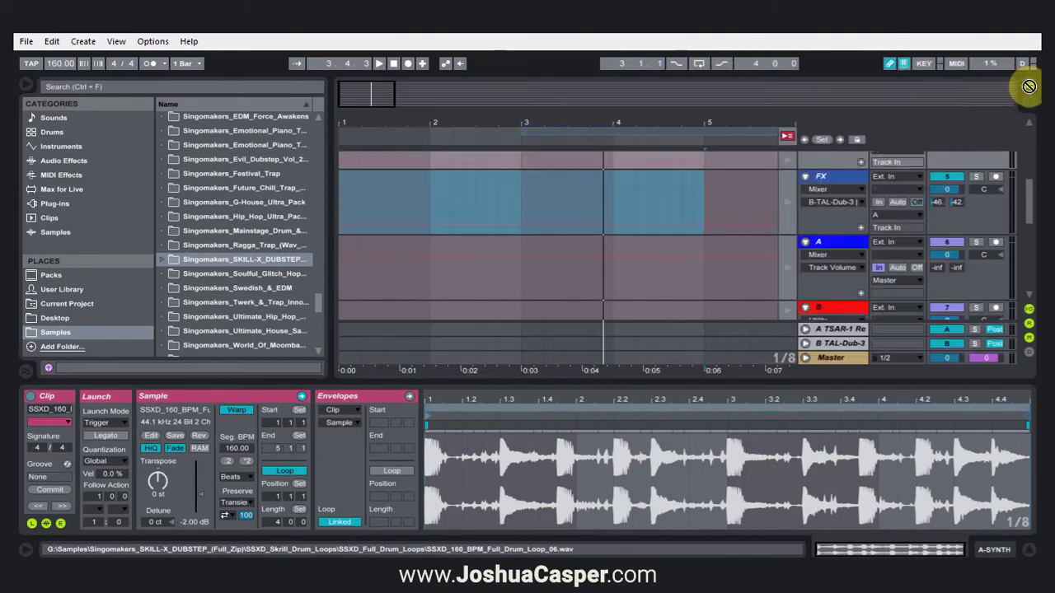
{"action": "left_click", "coordinate": [1029, 101]}
Duplicate the first half bar of the FX track's drum loop four times, up to bar 3
{"action": "left_click_drag", "start_coordinate": [890, 150], "coordinate": [341, 223]}
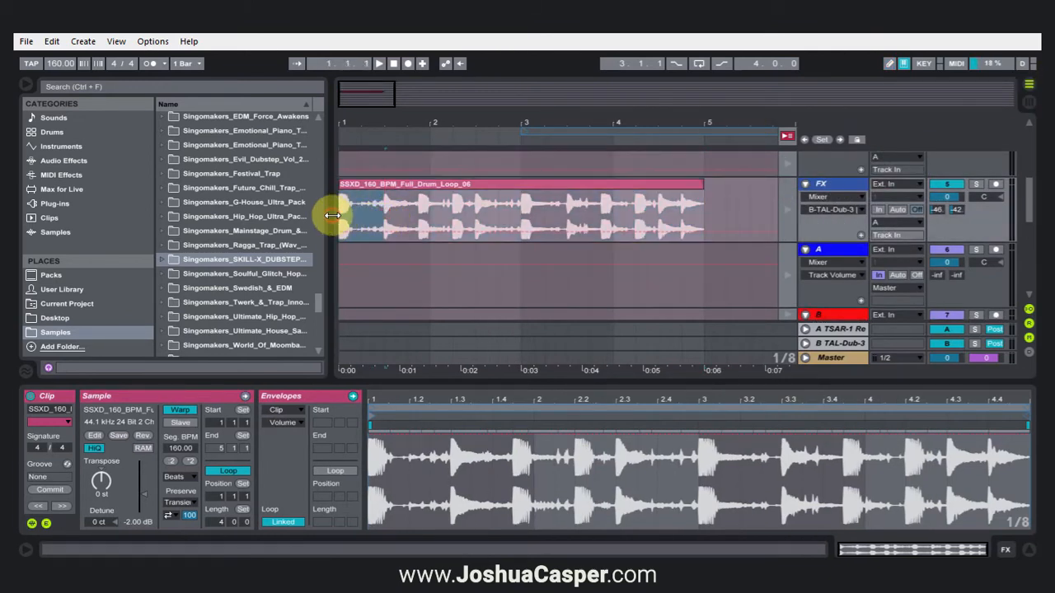
{"action": "key", "text": "ctrl+d"}
{"action": "key", "text": "ctrl+d"}
{"action": "key", "text": "ctrl+d"}
{"action": "key", "text": "ctrl+d"}
Duplicate a one-beat slice from the start of bar 3 repeatedly, up to the first beat of bar 4
{"action": "left_click_drag", "start_coordinate": [524, 229], "coordinate": [567, 224]}
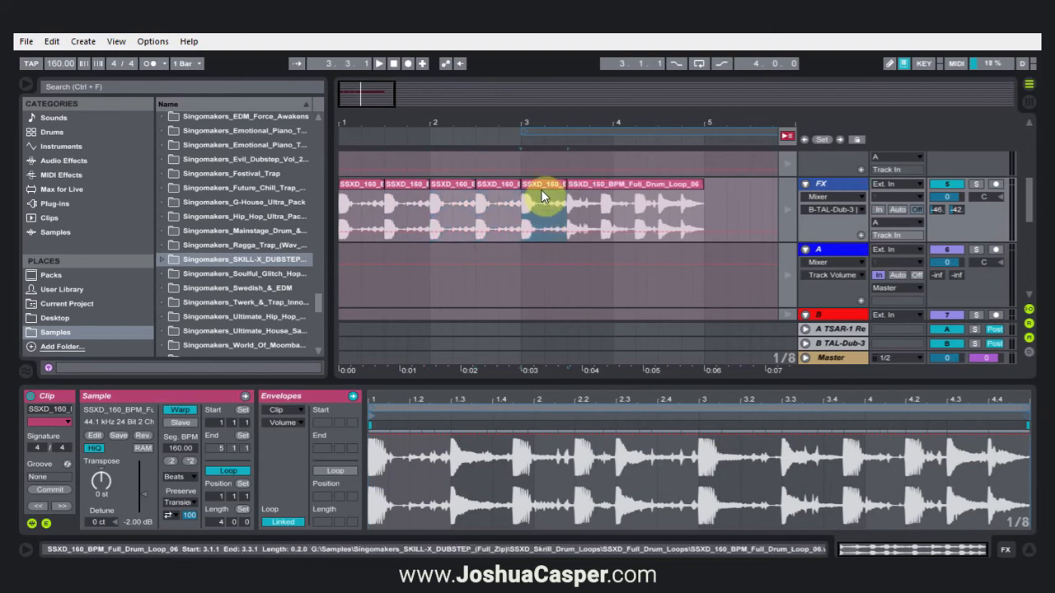
{"action": "left_click_drag", "start_coordinate": [567, 185], "coordinate": [541, 185]}
{"action": "key", "text": "ctrl+d"}
{"action": "key", "text": "ctrl+d"}
{"action": "key", "text": "ctrl+d"}
{"action": "key", "text": "ctrl+d"}
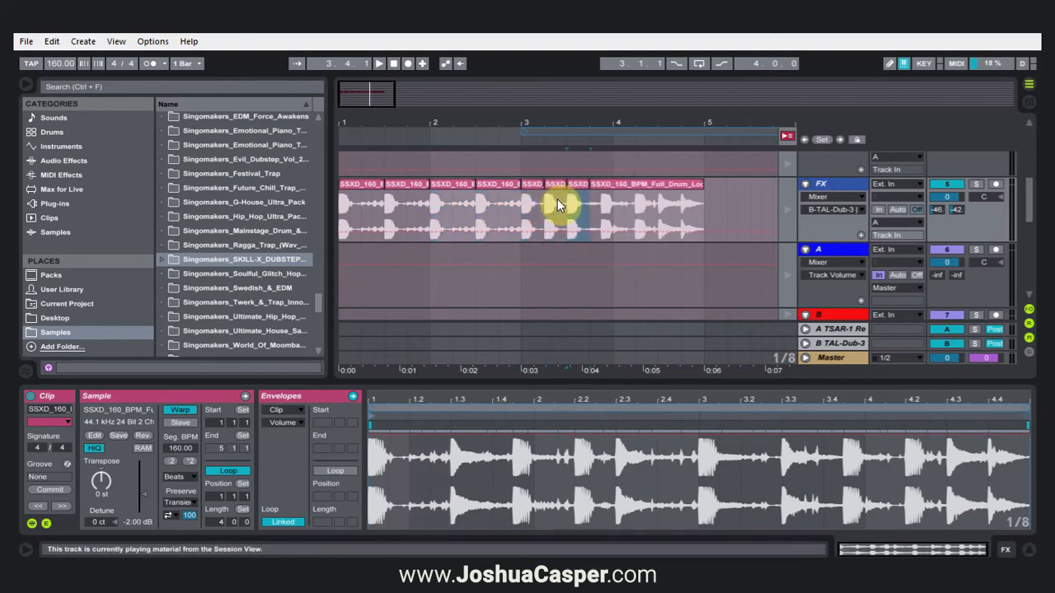
Duplicate a half-beat slice at the start of bar 4 up to 4.2.3 and select the remaining part of the loop
{"action": "left_click_drag", "start_coordinate": [632, 183], "coordinate": [624, 184]}
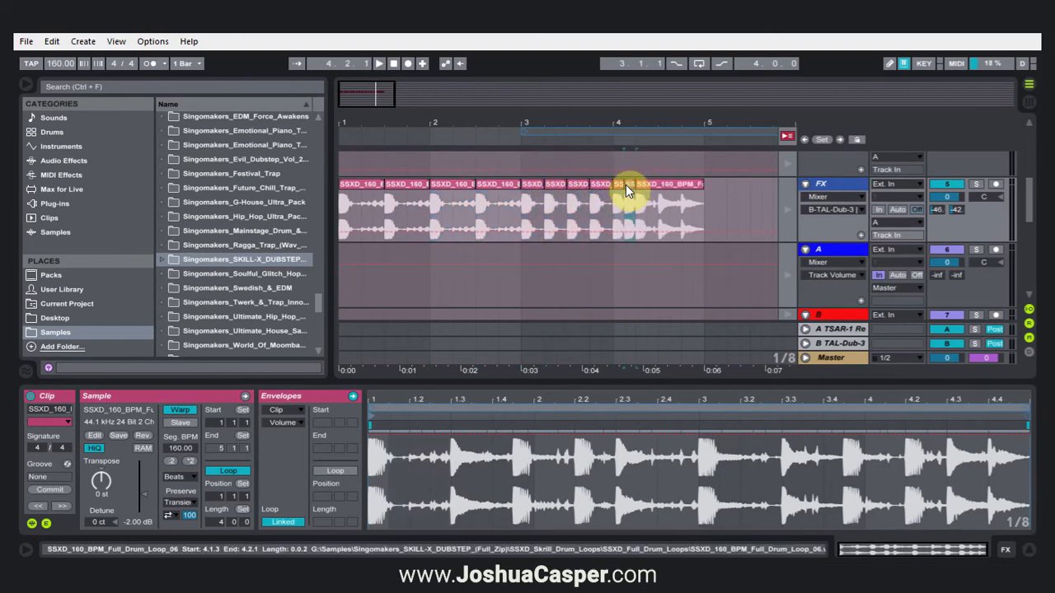
{"action": "key", "text": "ctrl+d"}
{"action": "left_click", "coordinate": [661, 183]}
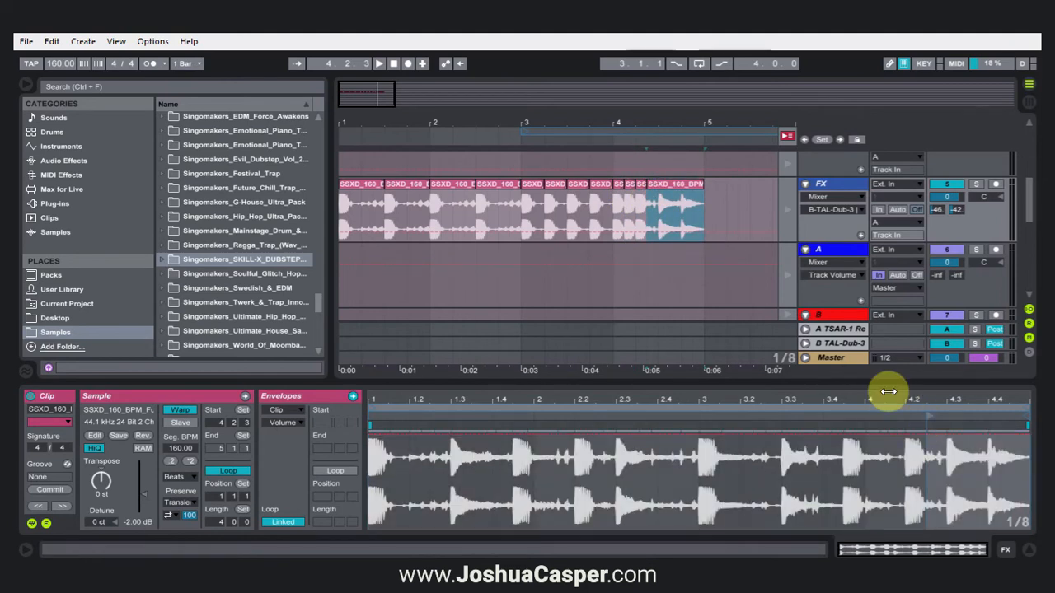
Duplicate the half-beat slice once more up to 4.3.1 on the FX track and select the remaining part of the drum loop
{"action": "left_click", "coordinate": [641, 183]}
{"action": "key", "text": "ctrl+d"}
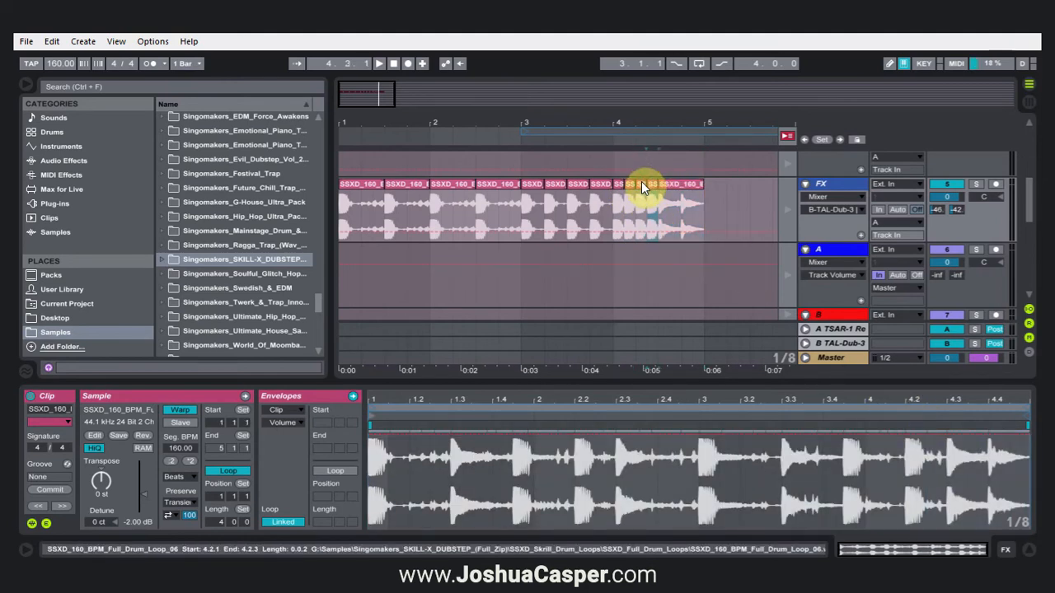
{"action": "left_click", "coordinate": [682, 183]}
{"action": "left_click", "coordinate": [975, 433]}
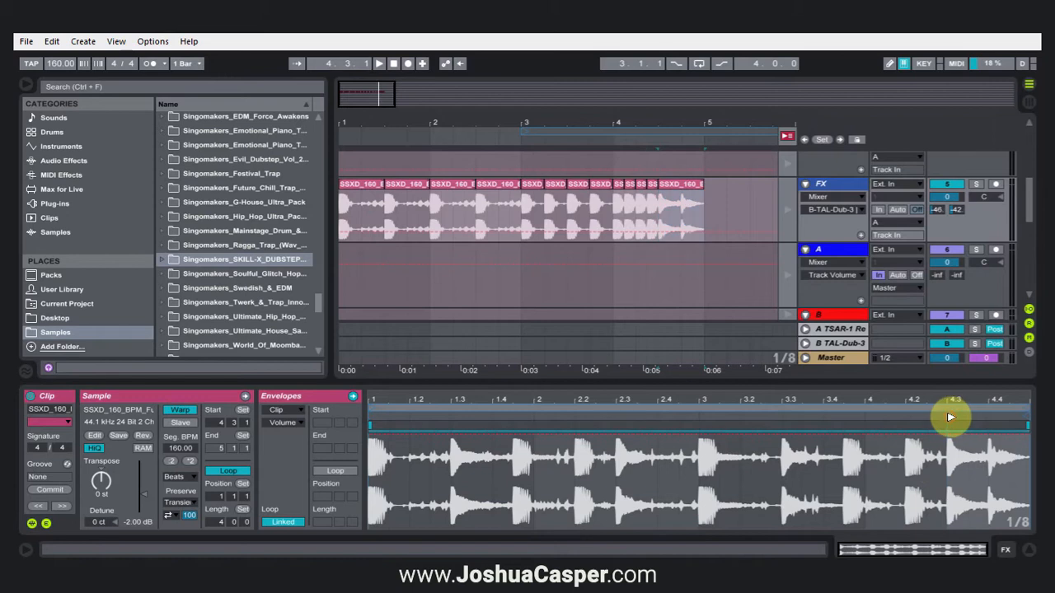
Solo the FX track, return it to arrangement playback and play the drum build-up from bar 1
{"action": "left_click", "coordinate": [610, 205]}
{"action": "left_click", "coordinate": [975, 183]}
{"action": "left_click", "coordinate": [790, 136]}
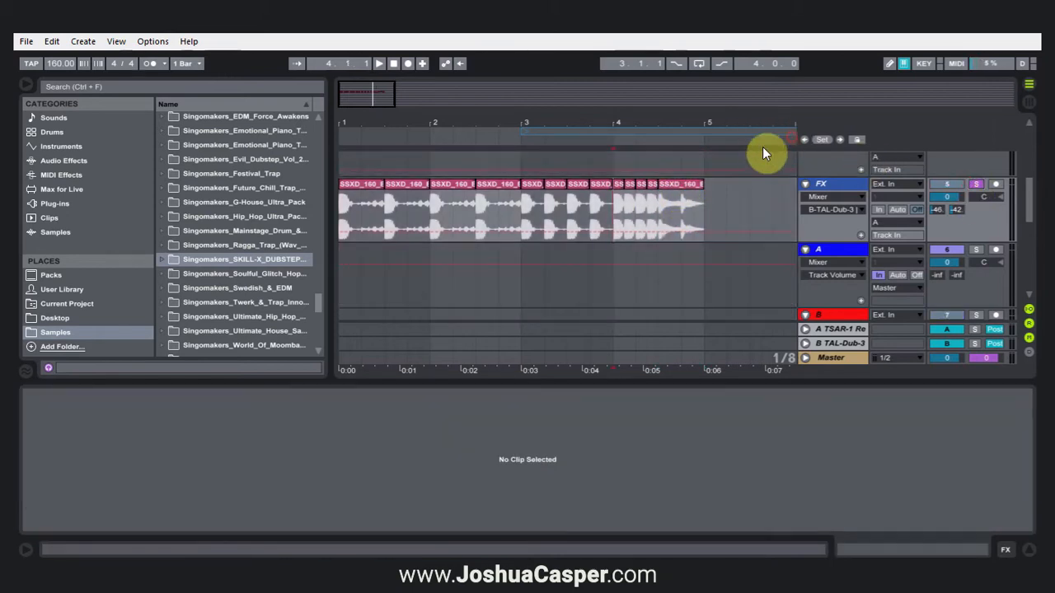
{"action": "left_click", "coordinate": [344, 208]}
{"action": "key", "text": "space"}
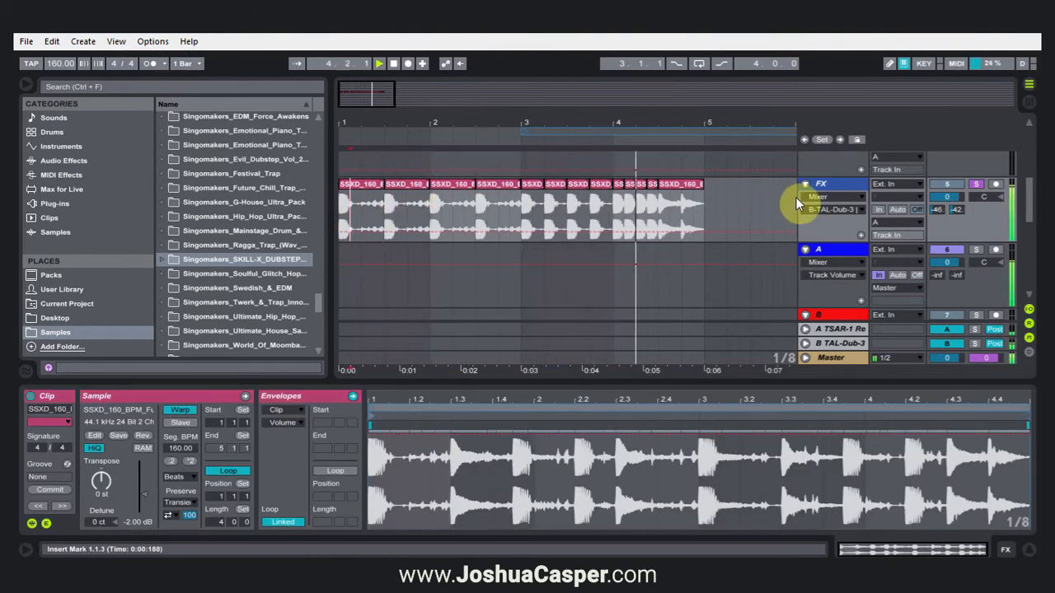
{"action": "key", "text": "space"}
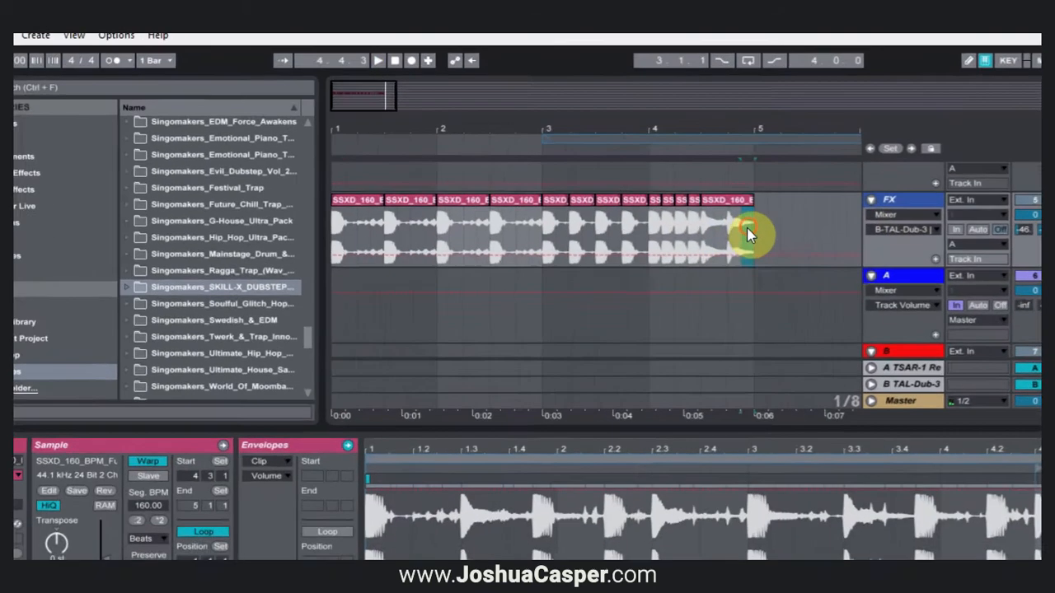
Consolidate all the FX track's drum slices from bar 1 to bar 5 into one clip
{"action": "key", "text": "ctrl+a"}
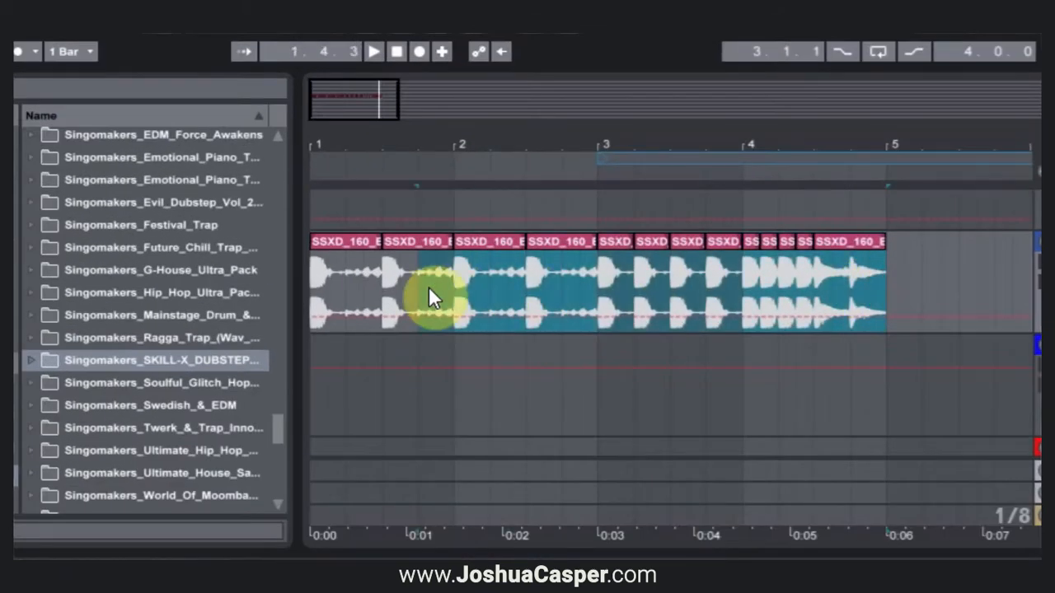
{"action": "right_click", "coordinate": [409, 240]}
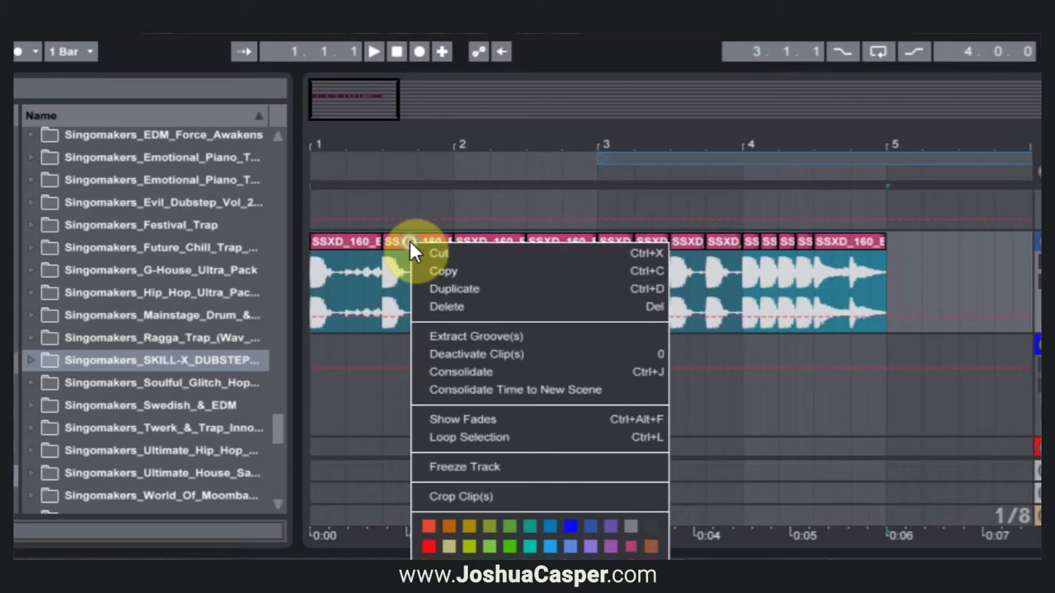
{"action": "left_click", "coordinate": [548, 373]}
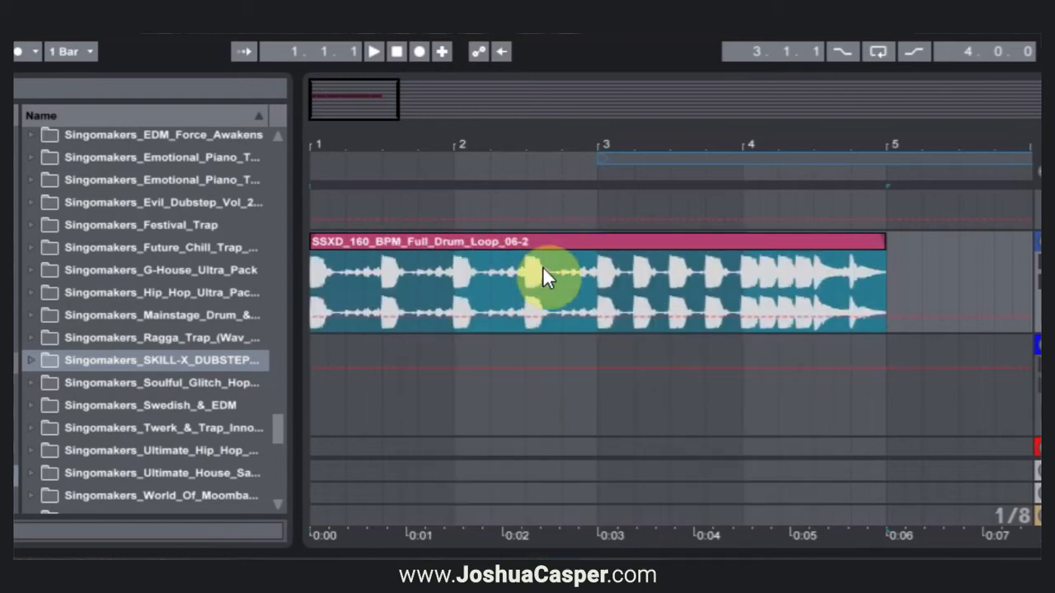
Save the consolidated clip in the jc-edits folder of the Singomakers_SKILL-X_DUBSTEP samples, keeping the suggested name
{"action": "left_click", "coordinate": [36, 363]}
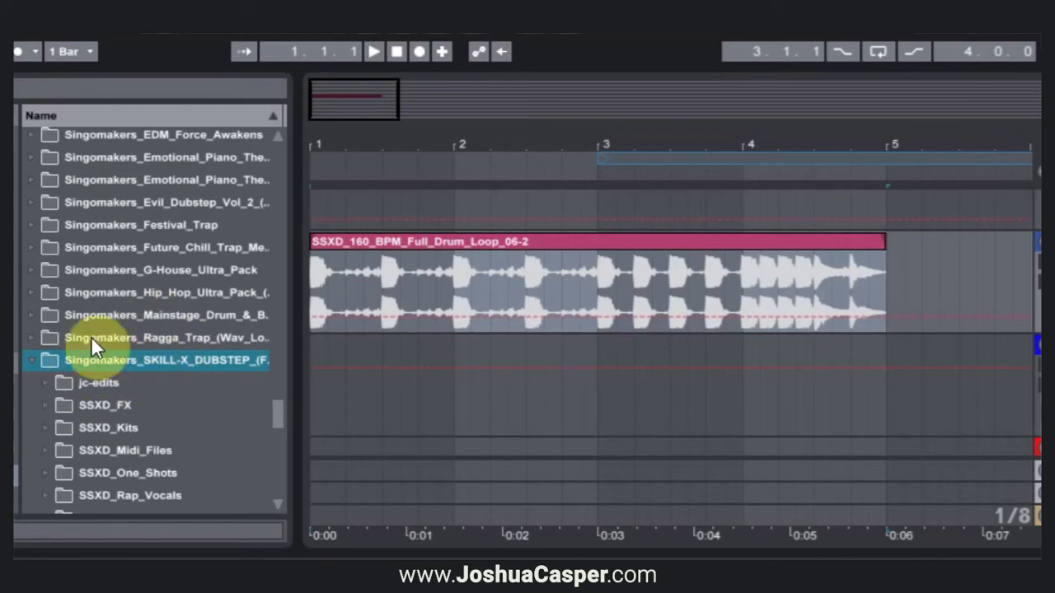
{"action": "left_click_drag", "start_coordinate": [343, 242], "coordinate": [107, 385]}
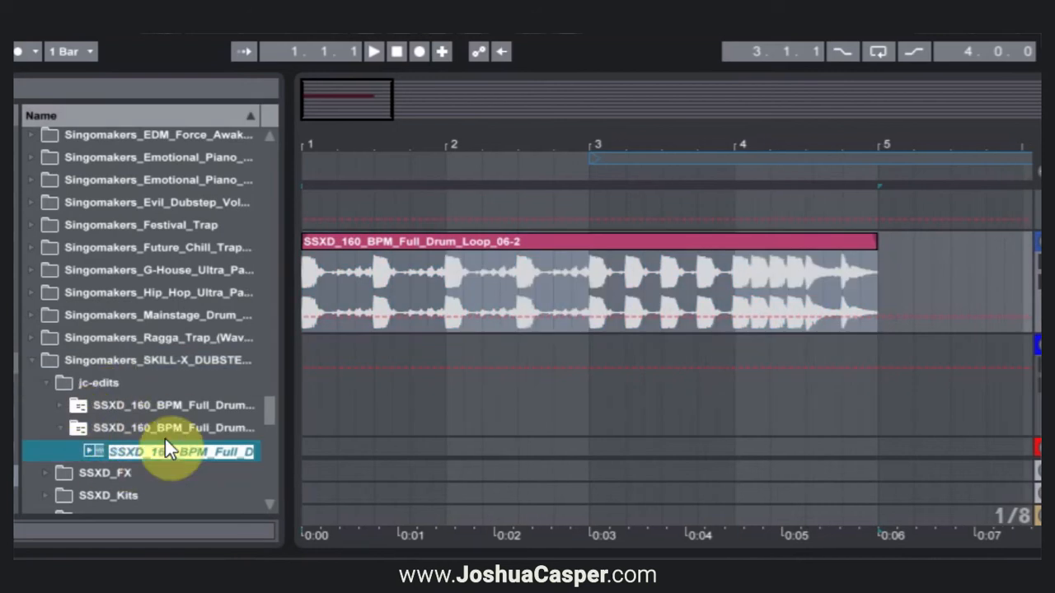
{"action": "key", "text": "Return"}
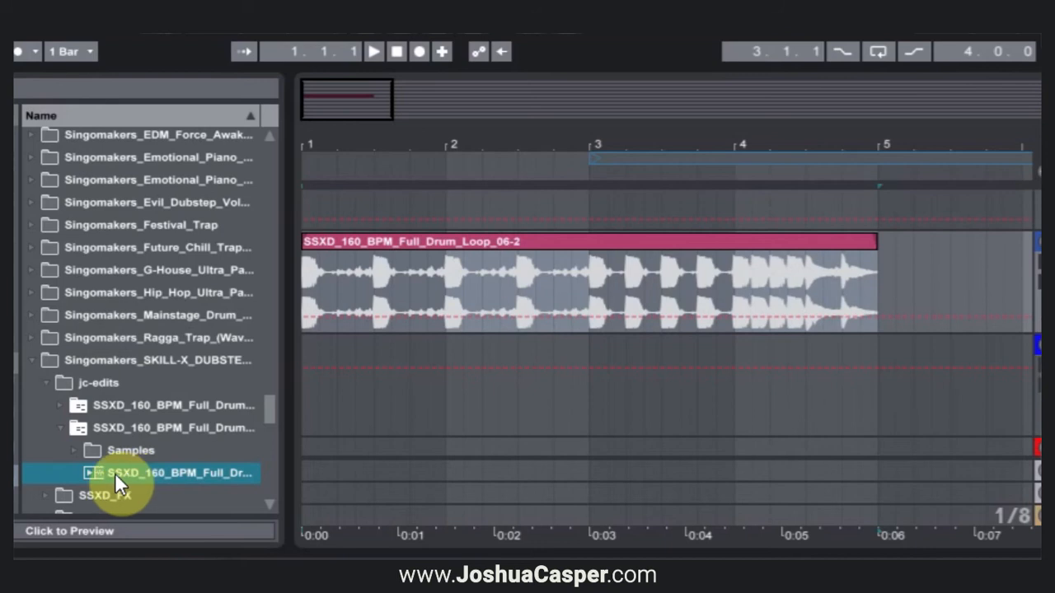
Delete the consolidated build-up clip from the FX track and return to Session View
{"action": "left_click", "coordinate": [745, 244]}
{"action": "key", "text": "Delete"}
{"action": "key", "text": "Tab"}
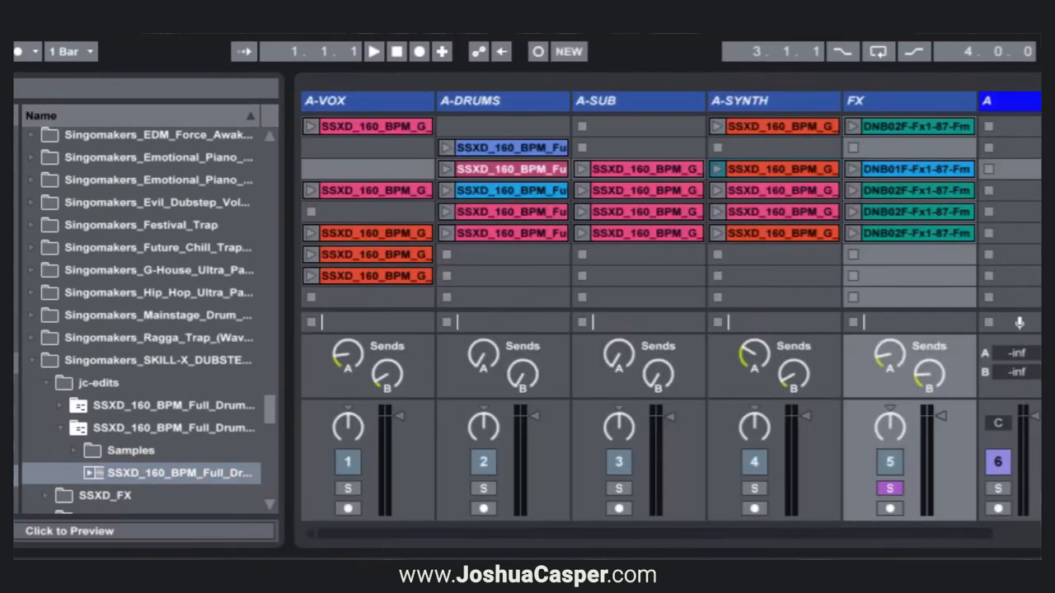
Place the saved build-up clip from jc-edits in the A-DRUMS slot of scene 7 and remove it again
{"action": "left_click_drag", "start_coordinate": [106, 471], "coordinate": [470, 276]}
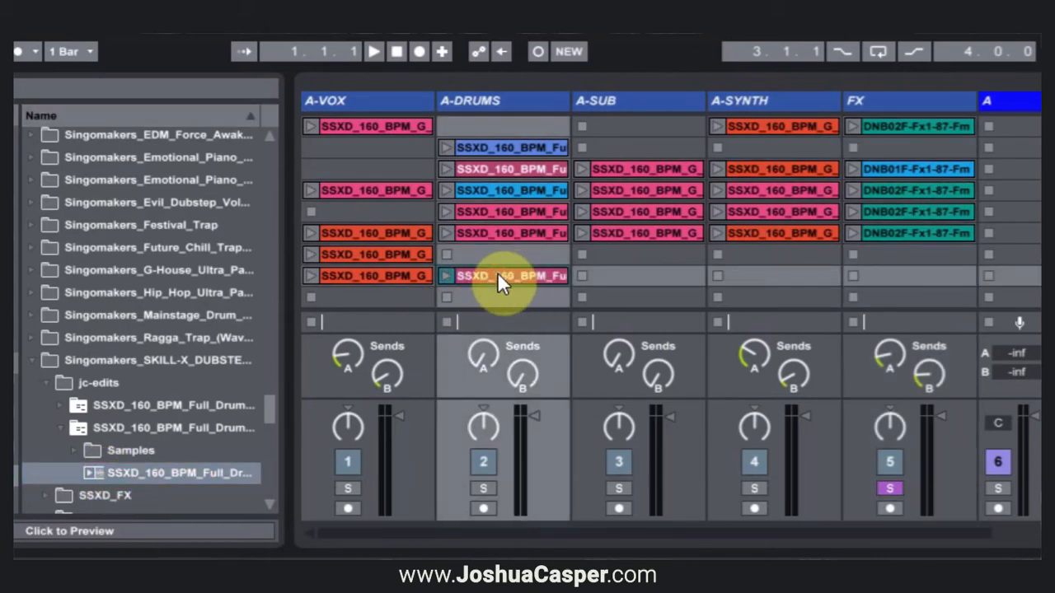
{"action": "key", "text": "Delete"}
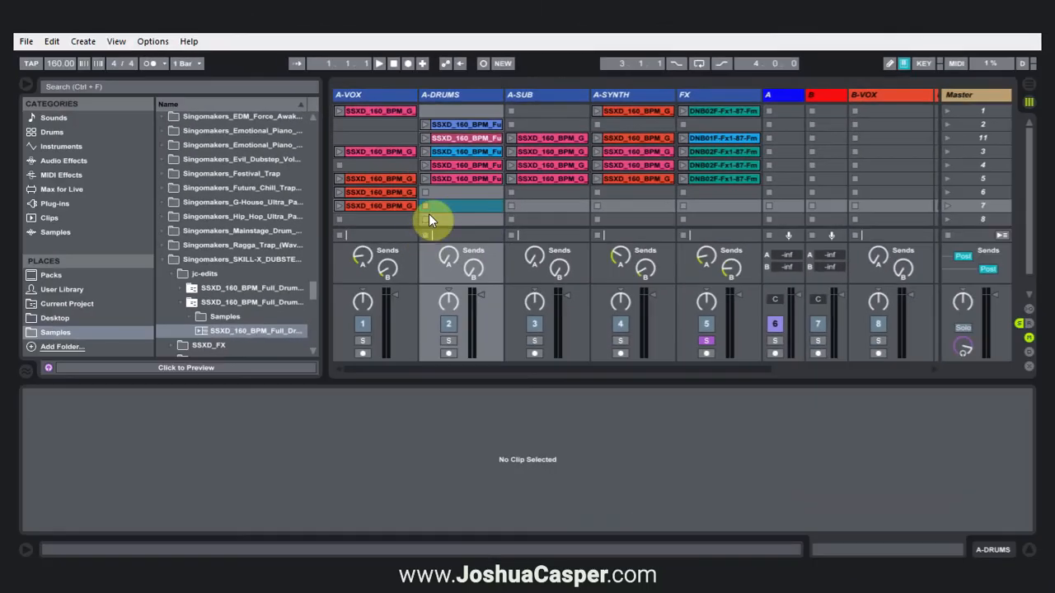
Examine the A-DRUMS clips in scenes 11, 2 and 3, comparing scene 3's loop length and start position with its A-VOX clip
{"action": "left_click", "coordinate": [458, 139]}
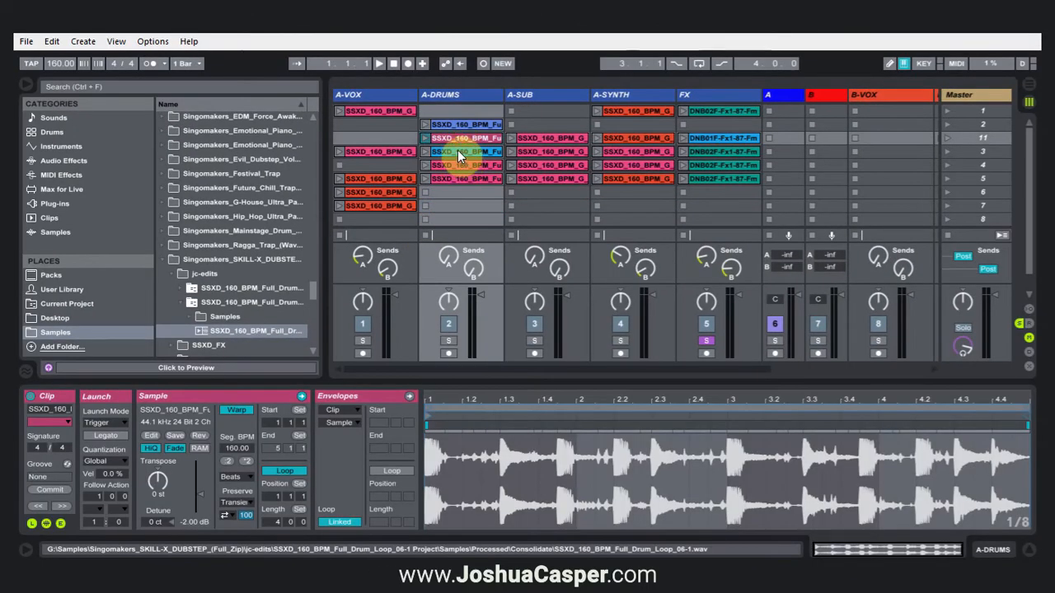
{"action": "left_click", "coordinate": [463, 128]}
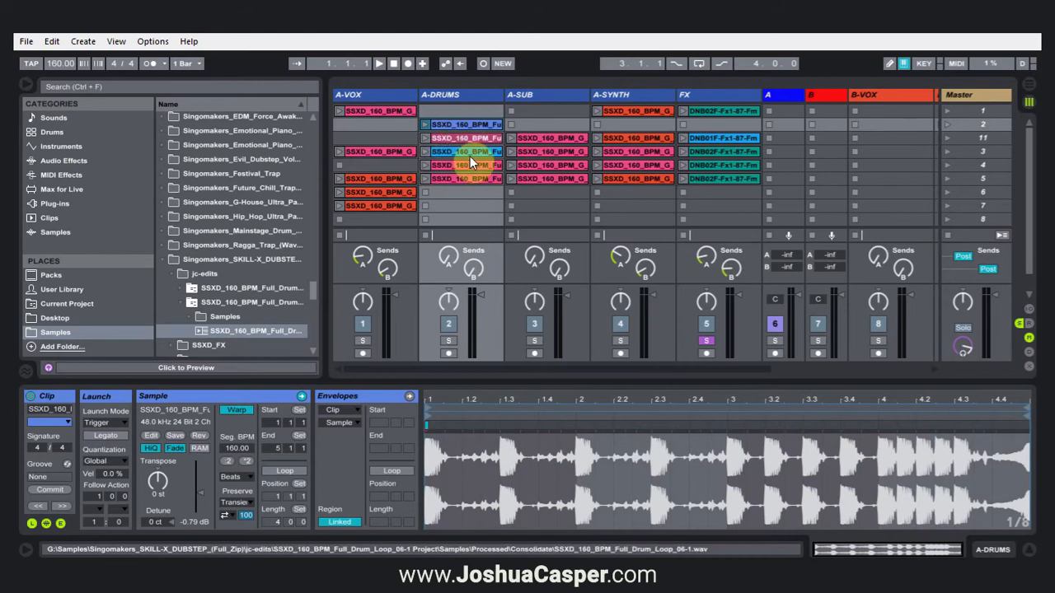
{"action": "left_click", "coordinate": [466, 155]}
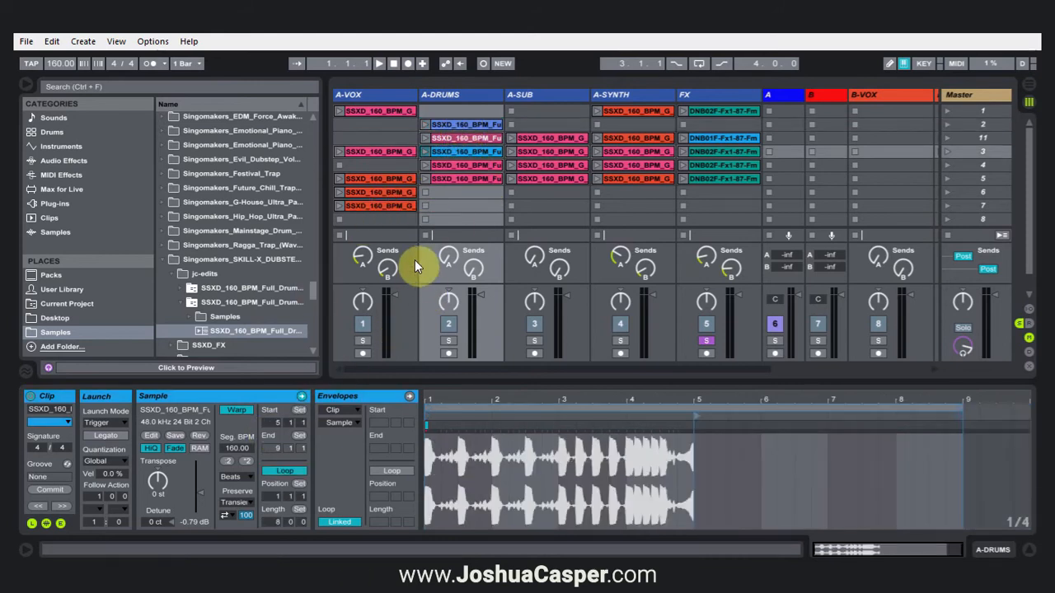
{"action": "left_click", "coordinate": [391, 151]}
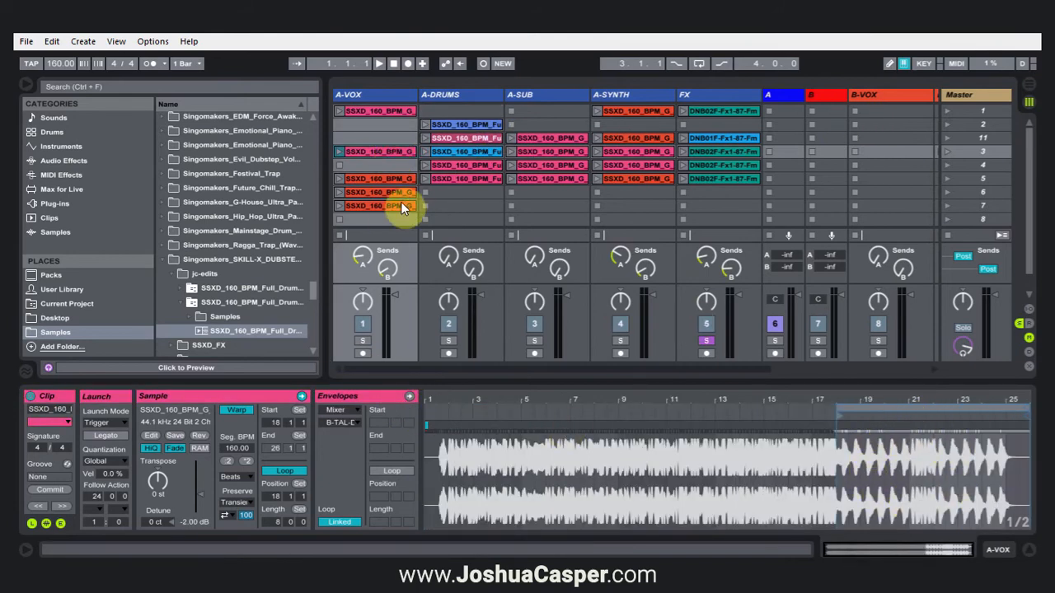
{"action": "left_click", "coordinate": [448, 151]}
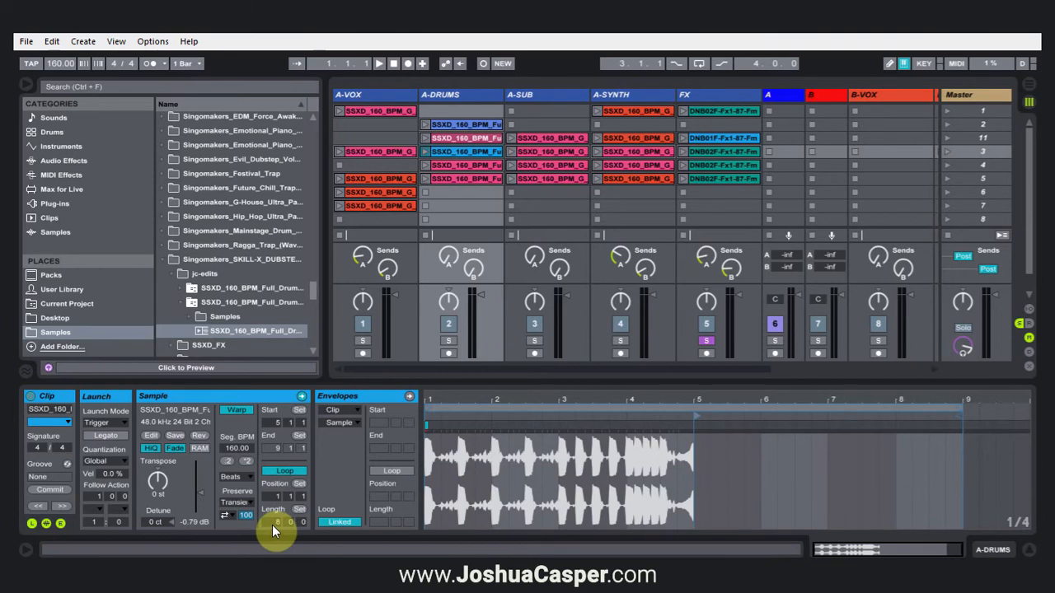
{"action": "mouse_move", "coordinate": [699, 417]}
{"action": "left_mouse_down"}
{"action": "mouse_move", "coordinate": [568, 417]}
{"action": "mouse_move", "coordinate": [690, 414]}
{"action": "left_mouse_up"}
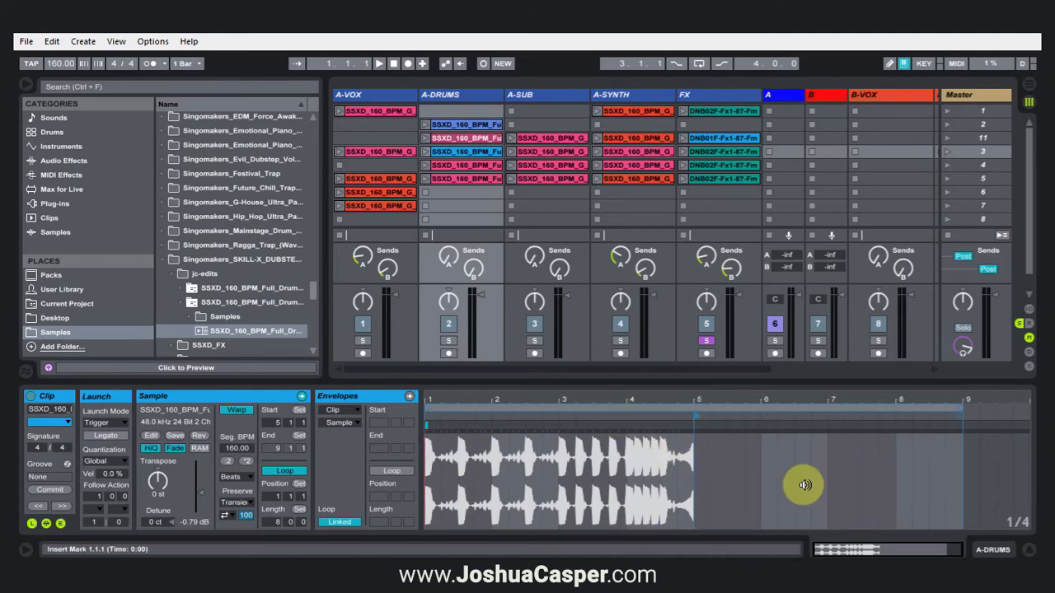
In the A-SUB clip of scene 3, move the upper volume envelope breakpoint at beat 1.4 slightly earlier to make a short slope
{"action": "left_click", "coordinate": [550, 168]}
{"action": "left_click", "coordinate": [551, 182]}
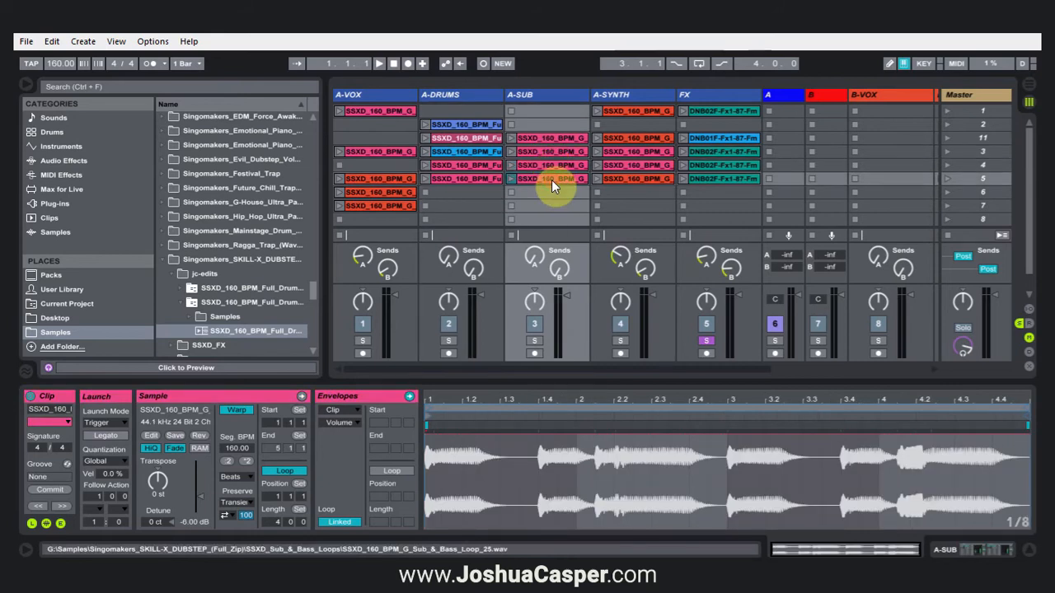
{"action": "left_click", "coordinate": [545, 151]}
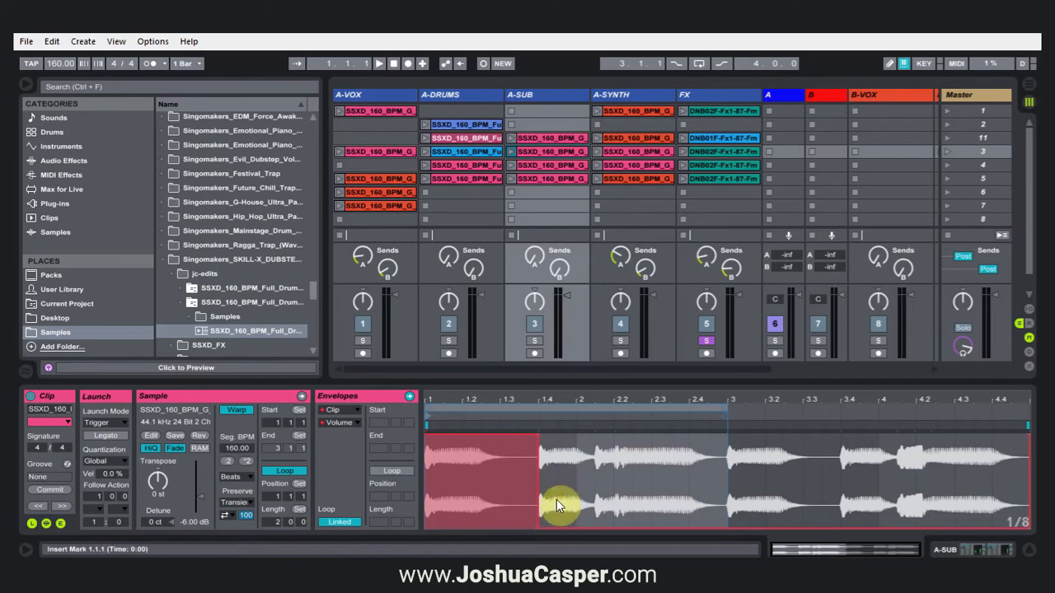
{"action": "left_click_drag", "start_coordinate": [539, 435], "coordinate": [514, 437]}
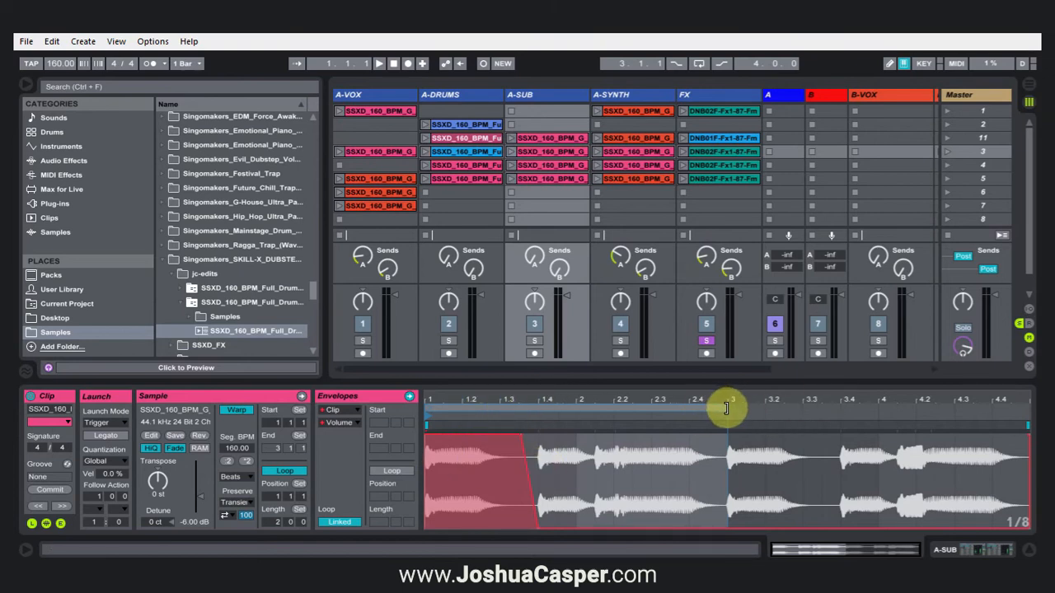
{"action": "left_click", "coordinate": [350, 410]}
{"action": "left_click", "coordinate": [353, 420]}
{"action": "left_click", "coordinate": [353, 423]}
{"action": "left_click", "coordinate": [350, 435]}
Solo the A-SUB track and launch scene 3 to hear its clip with the volume envelope
{"action": "left_click", "coordinate": [946, 152]}
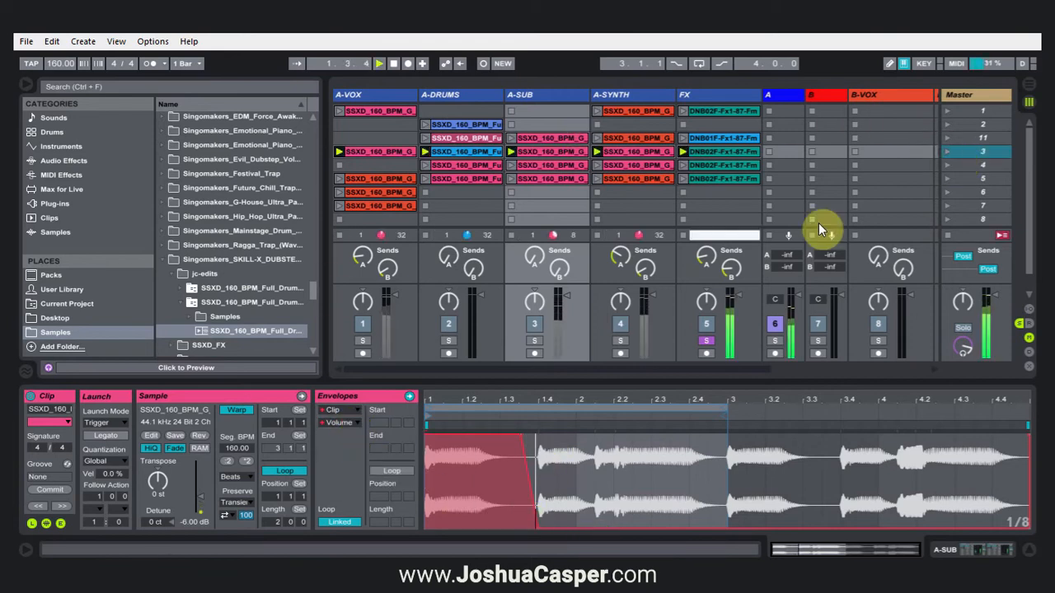
{"action": "left_click", "coordinate": [532, 341]}
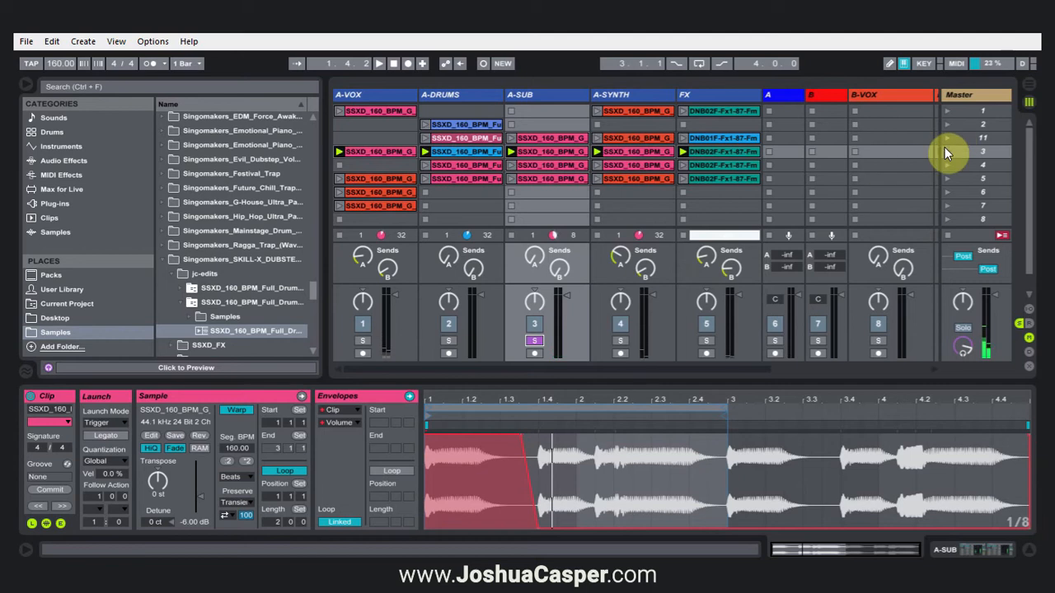
{"action": "left_click", "coordinate": [945, 149]}
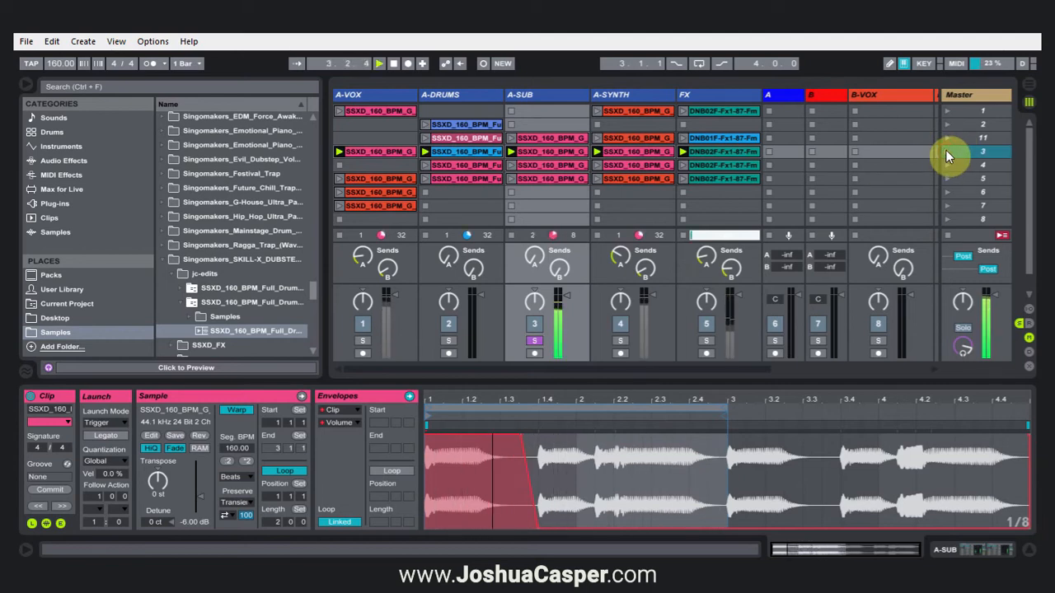
{"action": "key", "text": "space"}
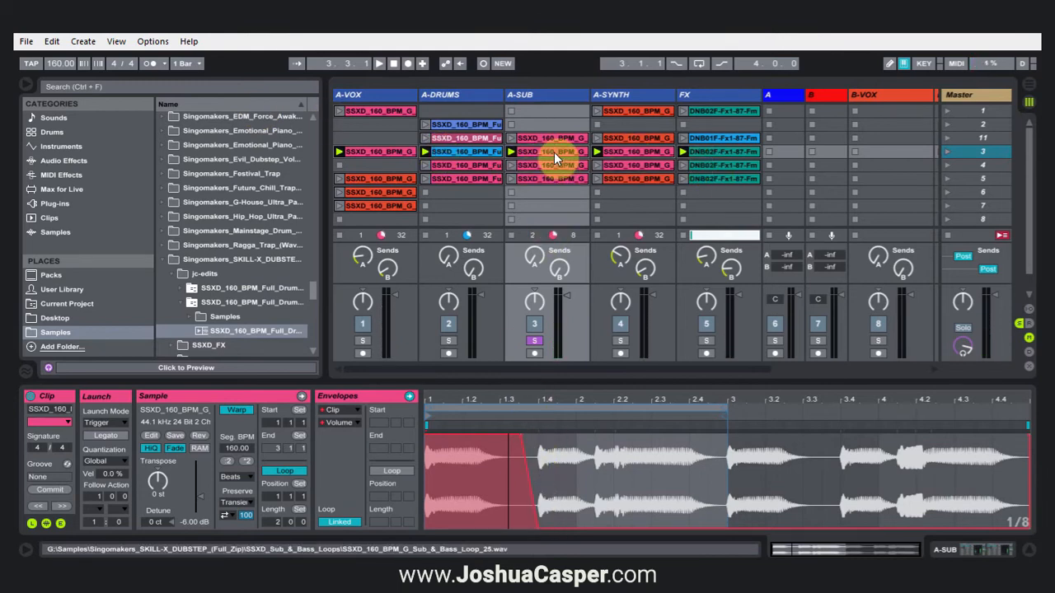
Play the A-SUB clips of scene 11 and scene 3 one after the other to compare them, and stop playback
{"action": "left_click", "coordinate": [540, 138]}
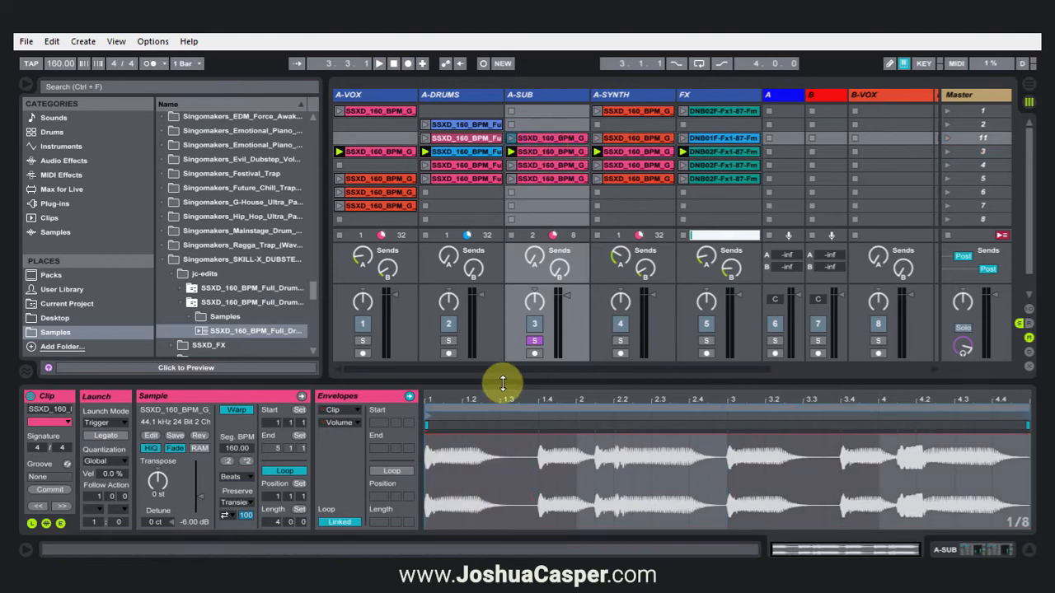
{"action": "left_click", "coordinate": [511, 138]}
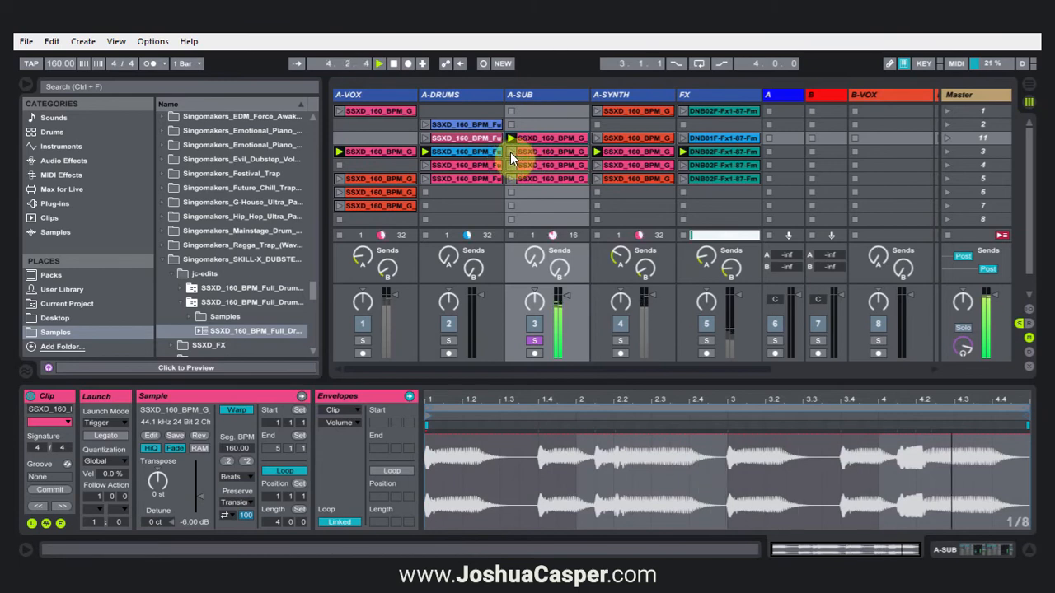
{"action": "left_click", "coordinate": [510, 151]}
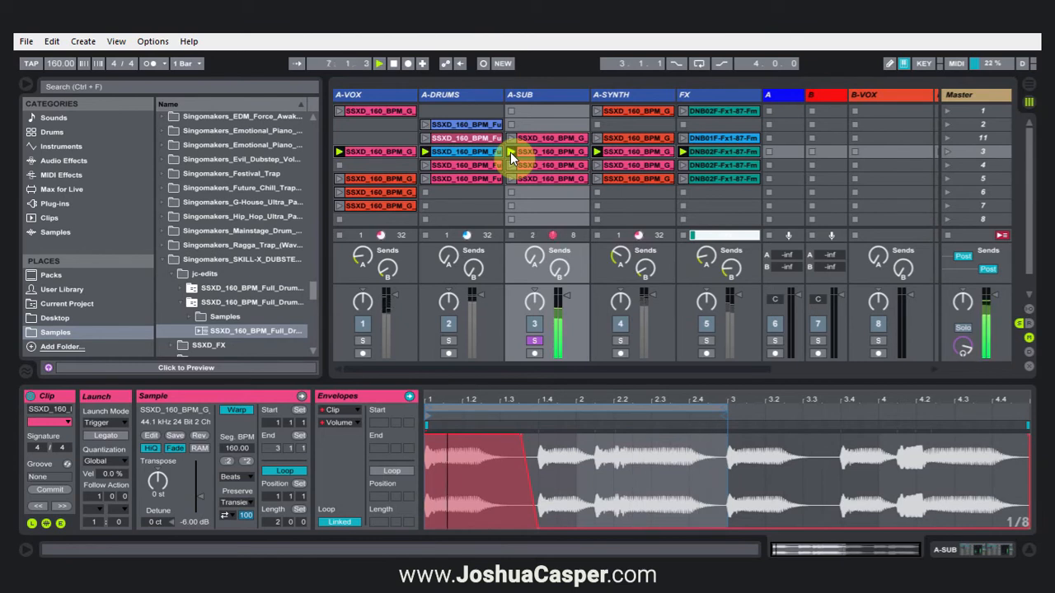
{"action": "key", "text": "space"}
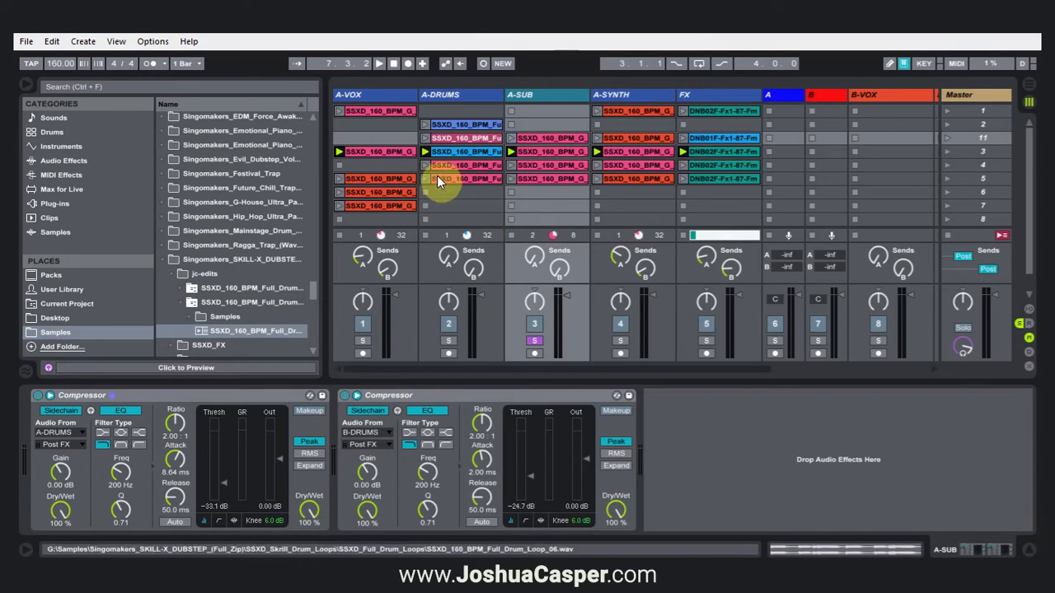
Solo the A-VOX track and open its scene 5 clip to examine the launch and follow action settings
{"action": "scroll", "coordinate": [646, 164], "scroll_direction": "down", "scroll_amount": 1}
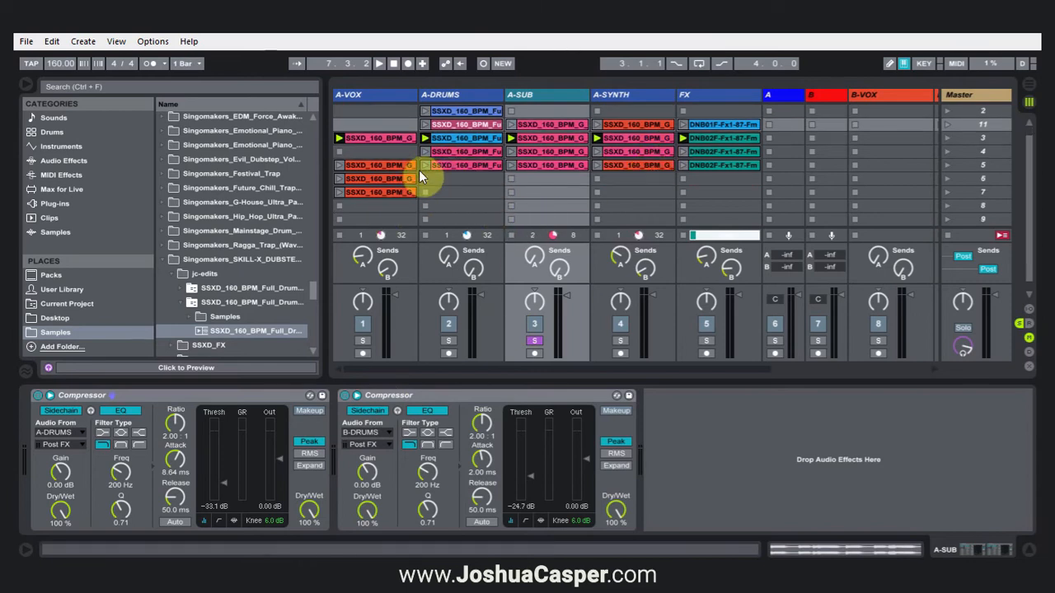
{"action": "left_click", "coordinate": [387, 166]}
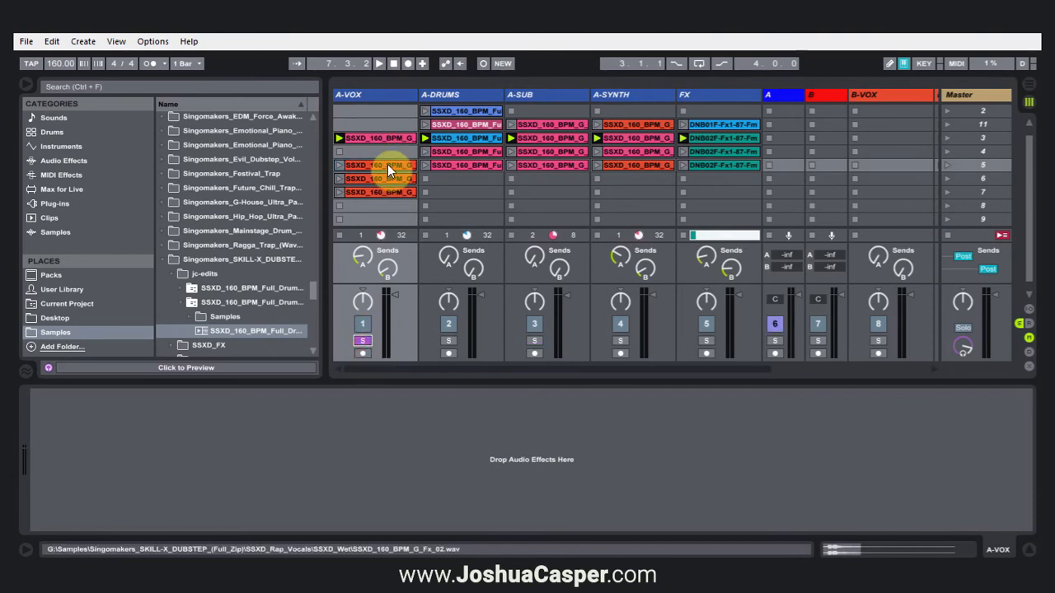
{"action": "double_click", "coordinate": [387, 166]}
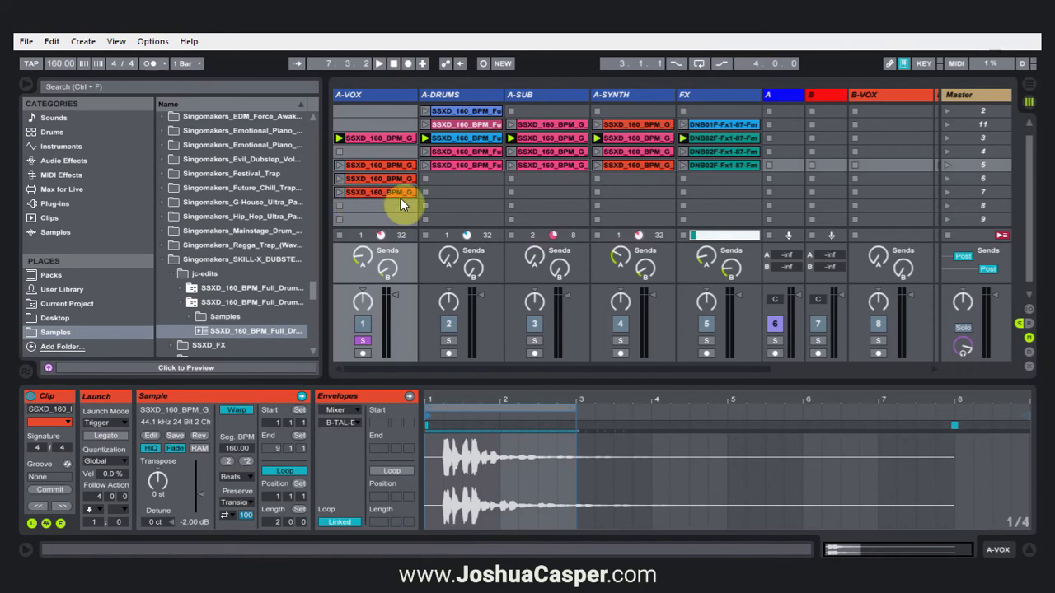
{"action": "left_click", "coordinate": [373, 163]}
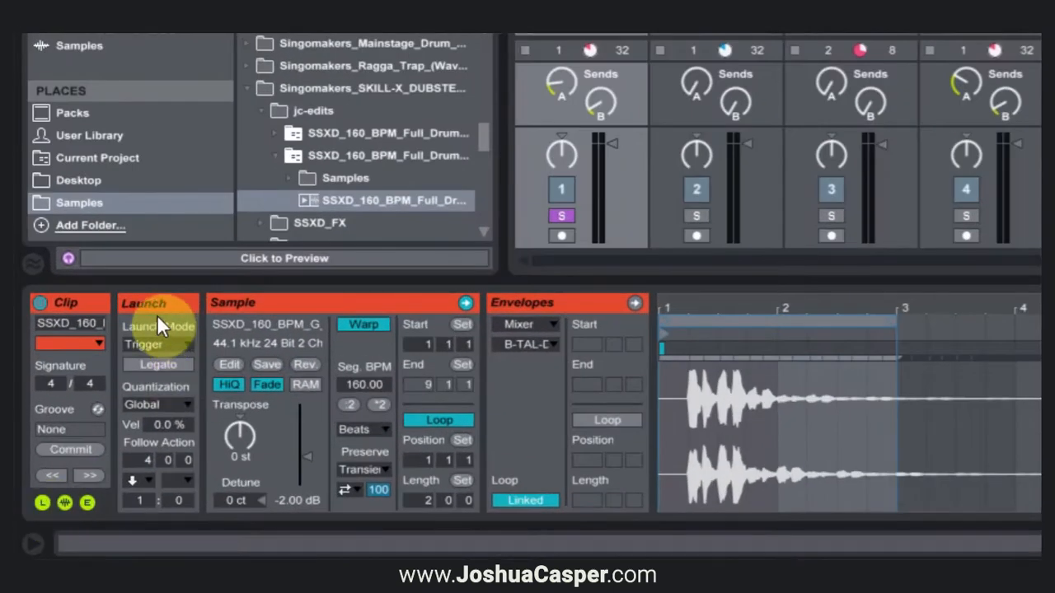
Hide and show the Launch settings of the scene 5 A-VOX clip, and examine its follow action time and its Next action
{"action": "left_click", "coordinate": [42, 503]}
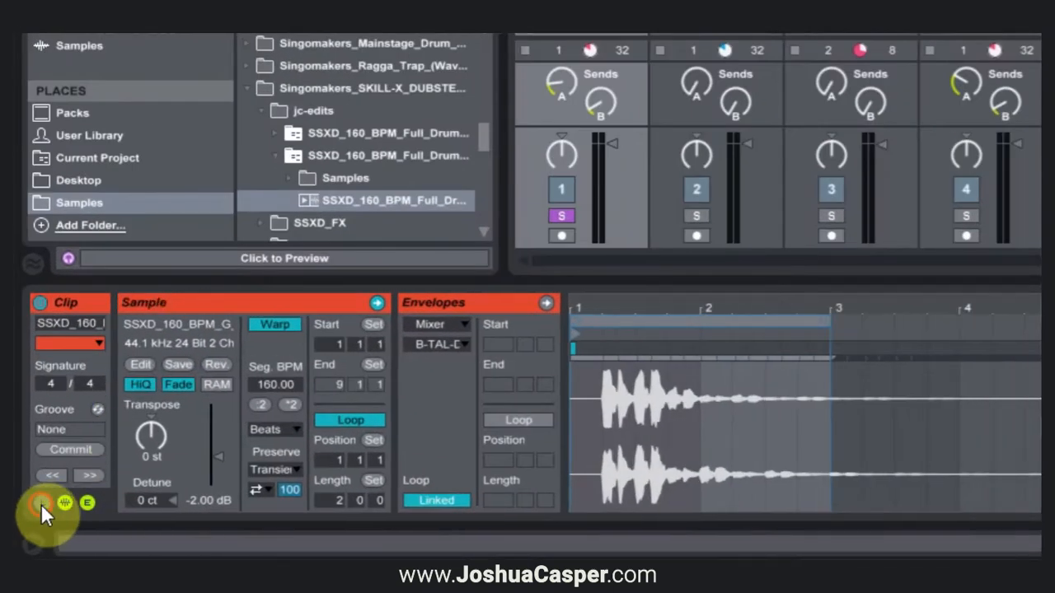
{"action": "left_click", "coordinate": [42, 504]}
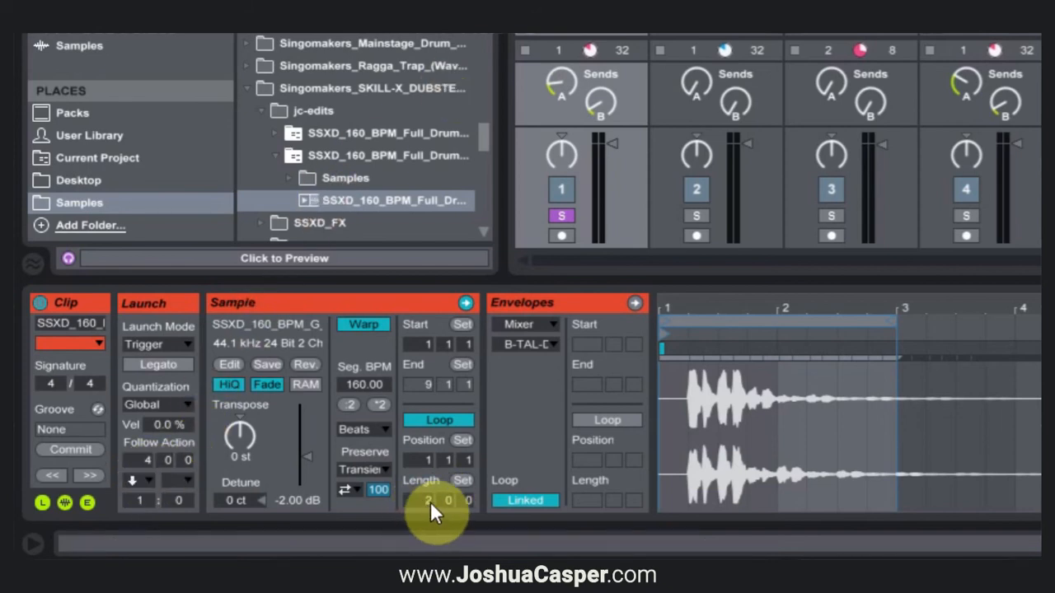
{"action": "left_click", "coordinate": [142, 462]}
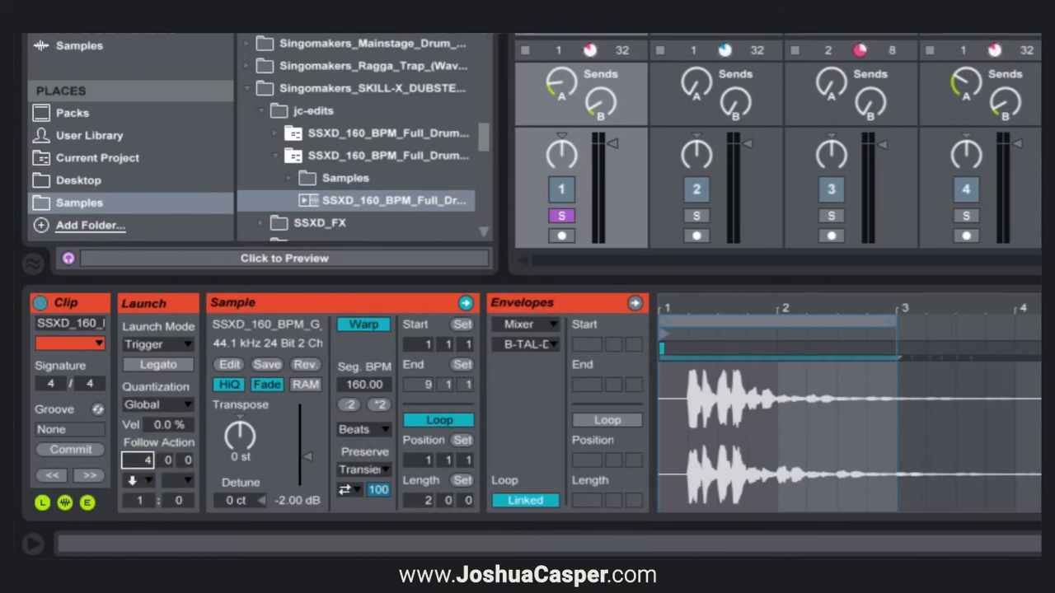
{"action": "left_click", "coordinate": [145, 478]}
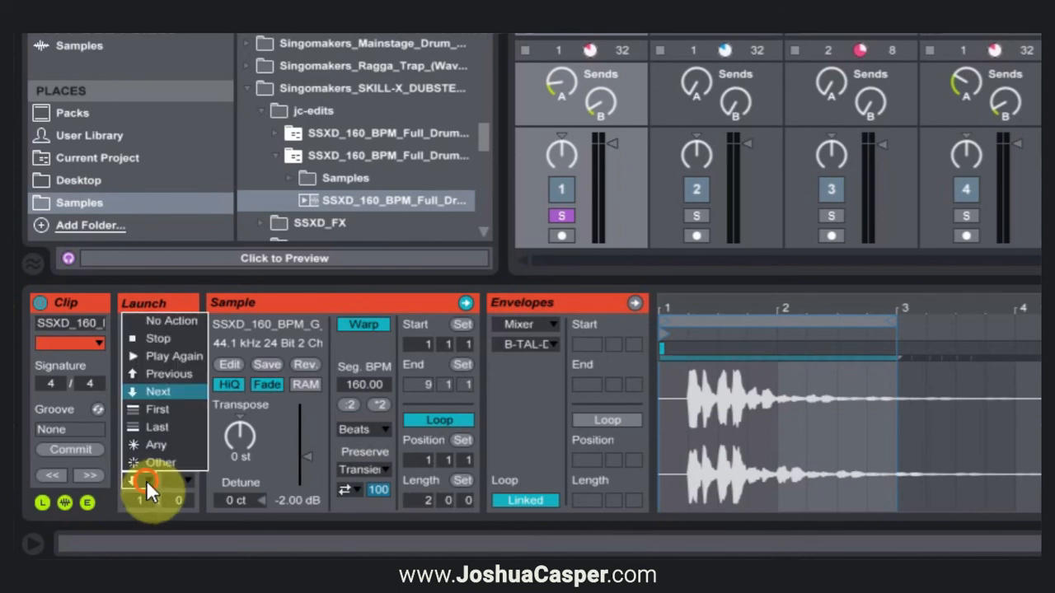
{"action": "left_click", "coordinate": [172, 385]}
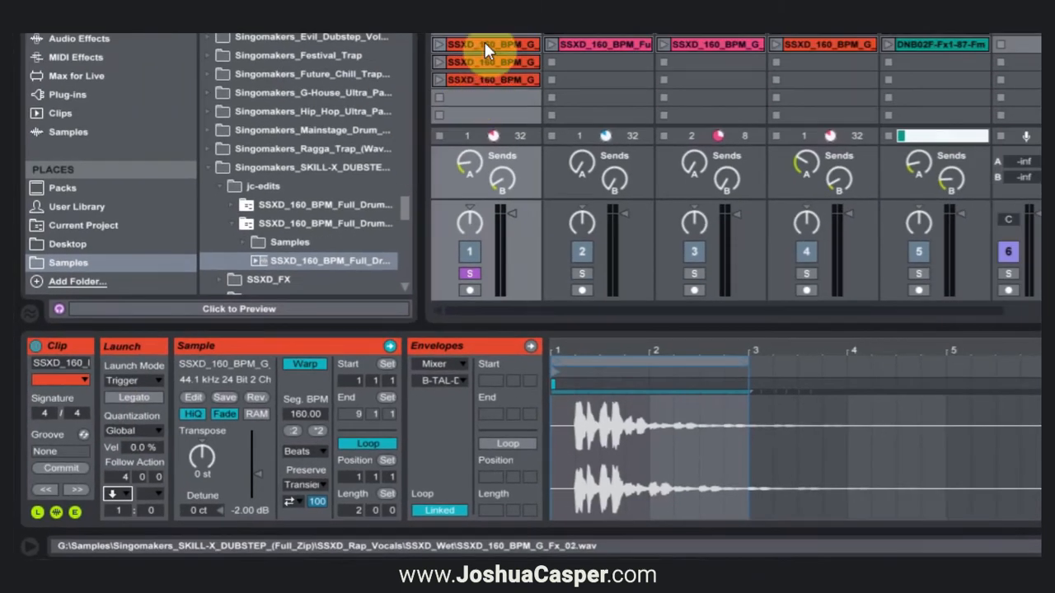
Launch the A-VOX clip of scene 5 and listen as its follow action moves on through the clips below
{"action": "left_click", "coordinate": [438, 44]}
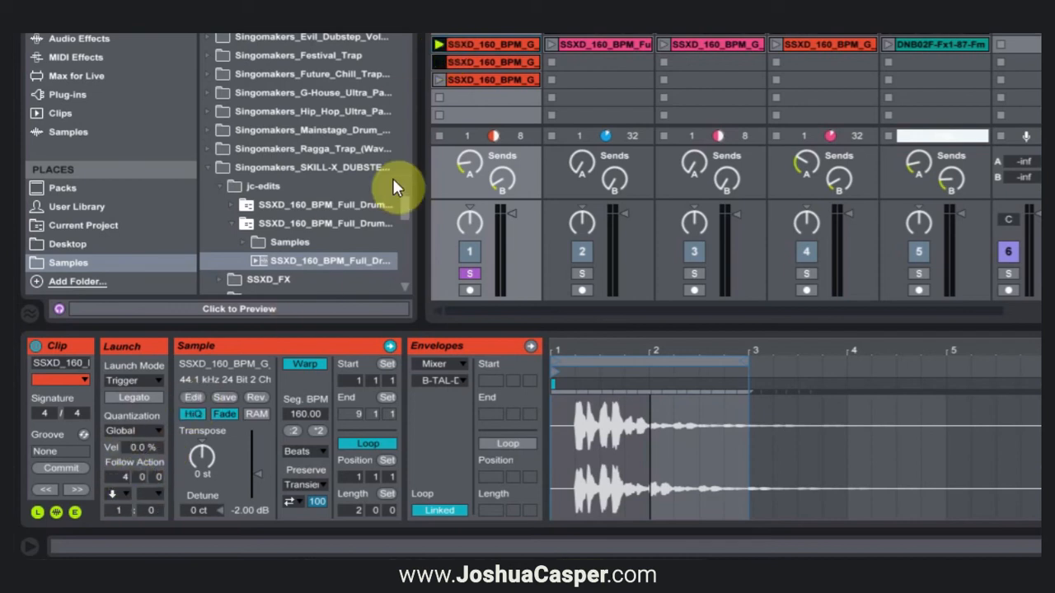
{"action": "left_click", "coordinate": [441, 43]}
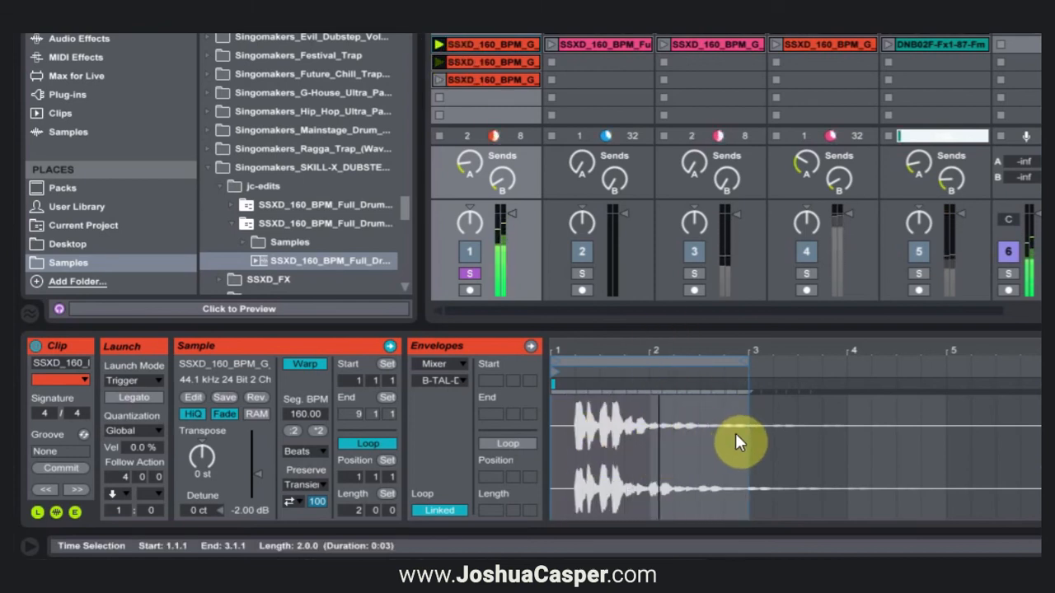
{"action": "left_click", "coordinate": [473, 72]}
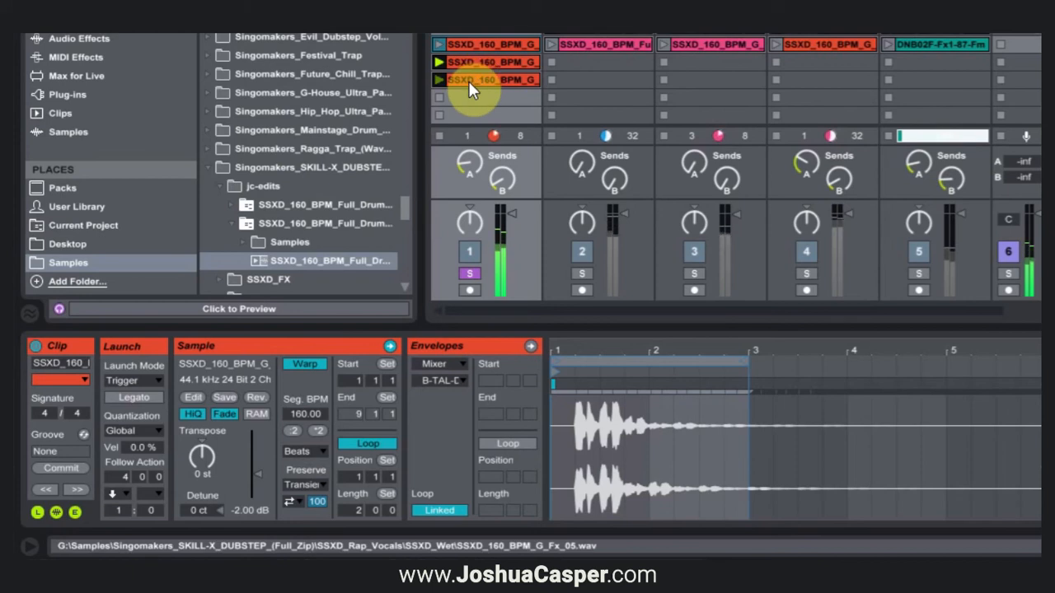
Open the A-VOX clips of scene 6 and scene 7 in turn and examine their follow action settings
{"action": "left_click", "coordinate": [470, 62]}
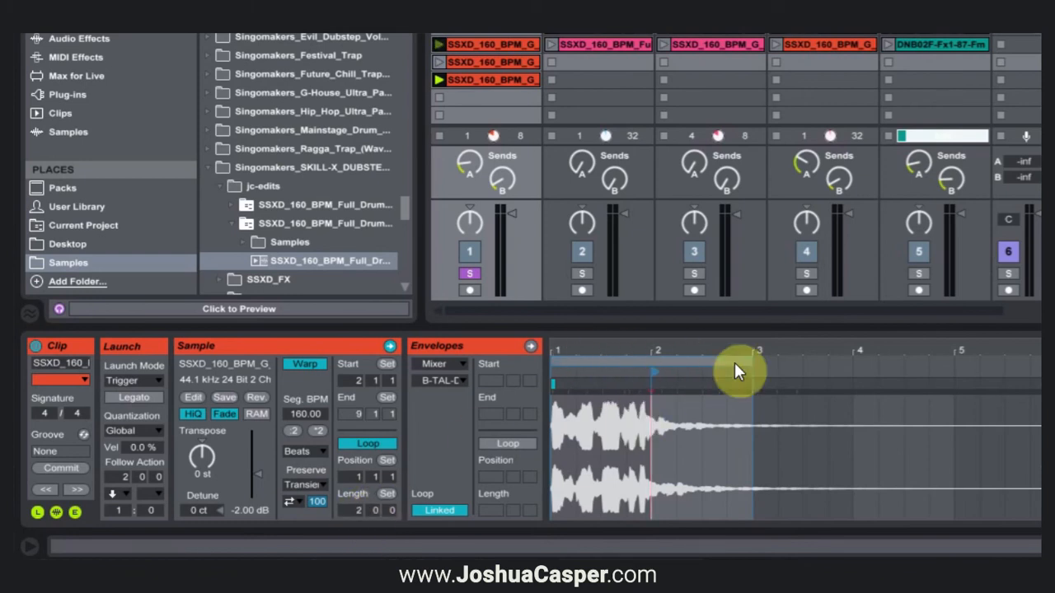
{"action": "left_click", "coordinate": [122, 493]}
{"action": "left_click", "coordinate": [137, 425]}
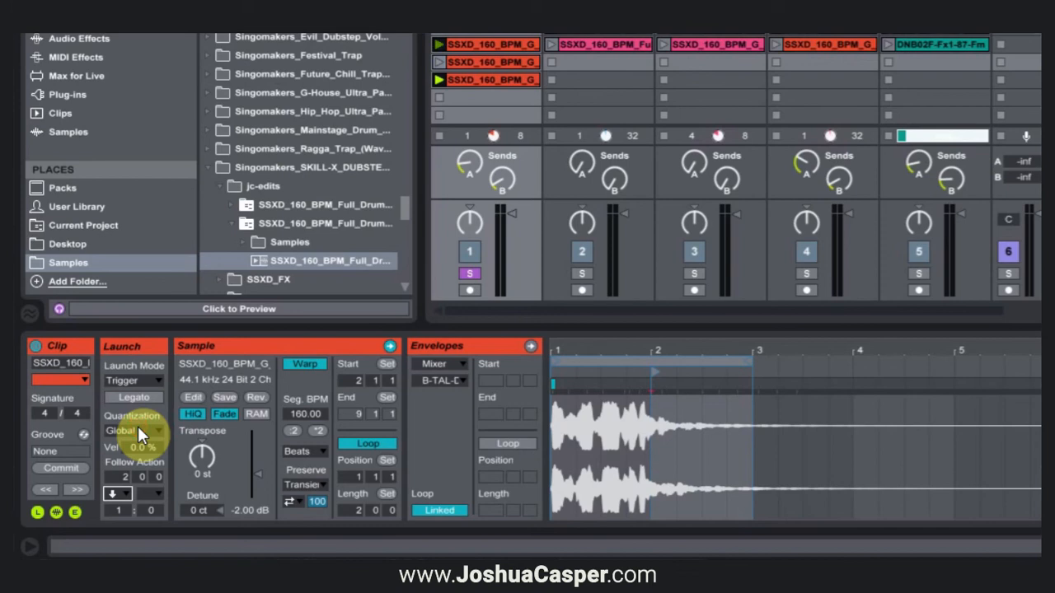
{"action": "left_click", "coordinate": [478, 80]}
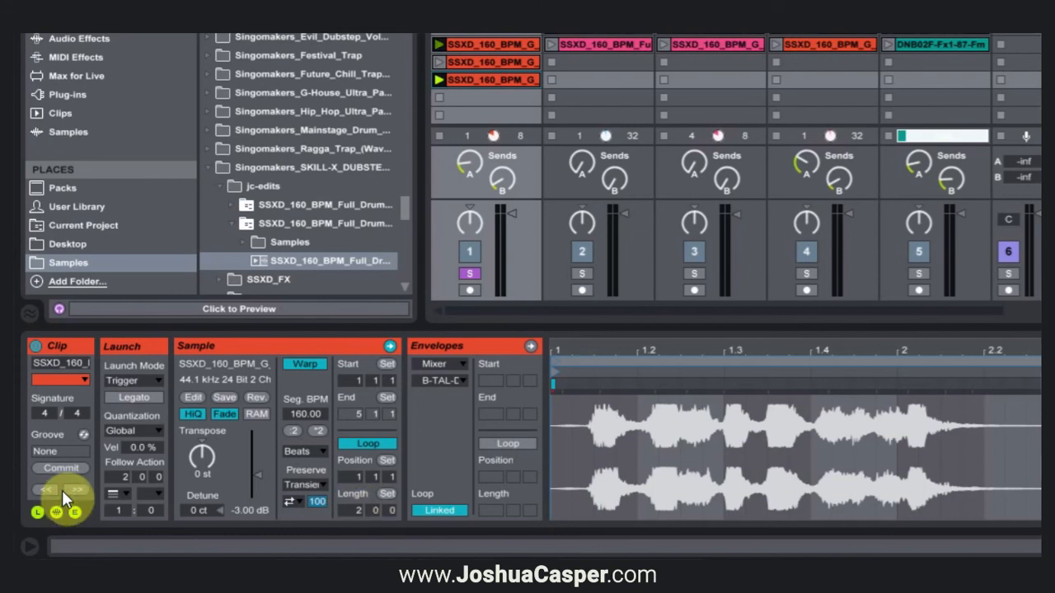
{"action": "left_click", "coordinate": [124, 492]}
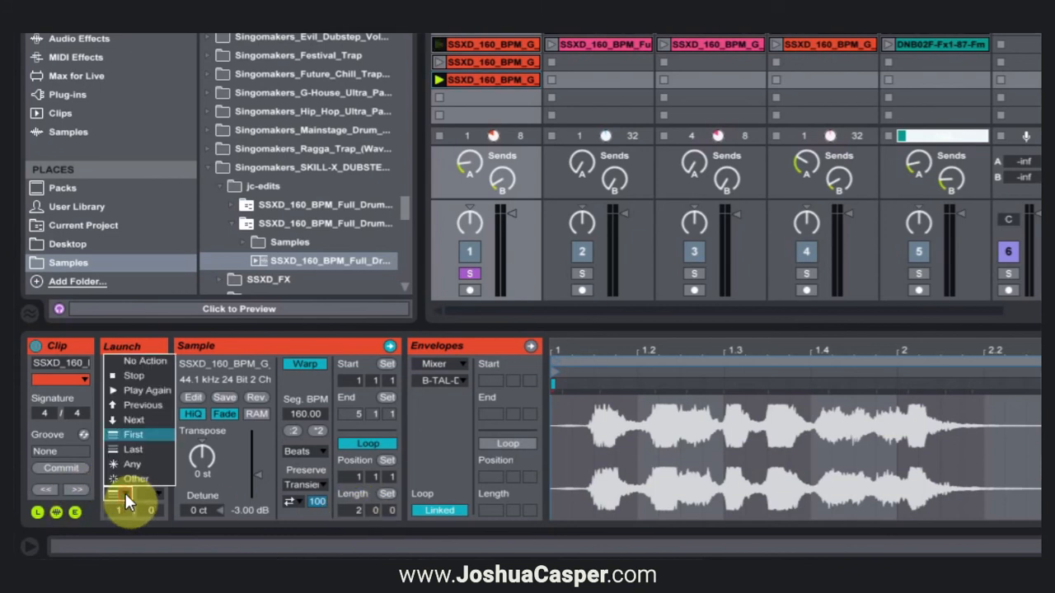
{"action": "left_click", "coordinate": [150, 430]}
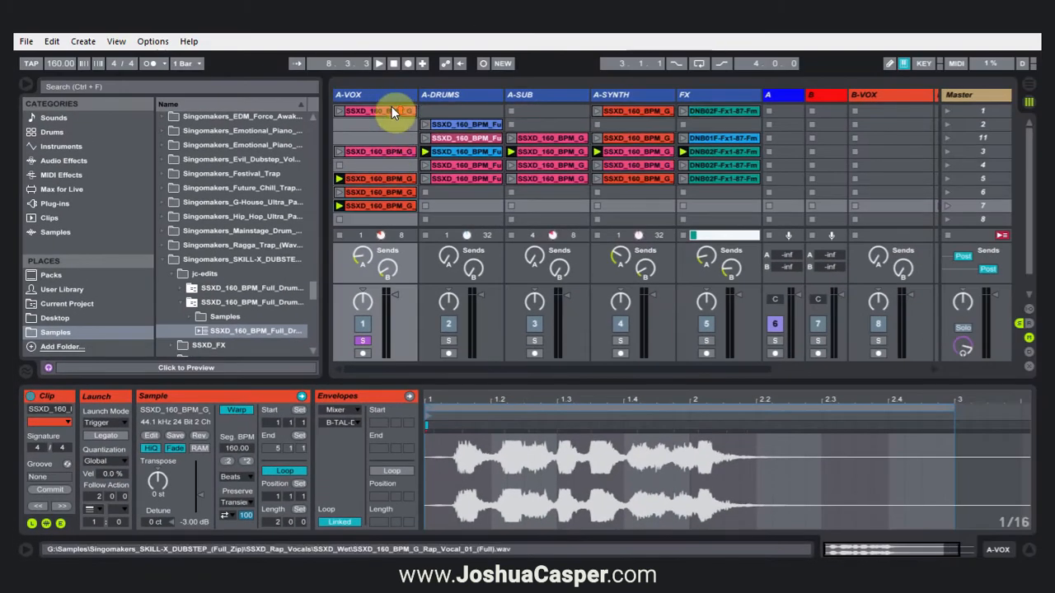
Switch between the A-VOX clips of scene 1 and scene 5 to compare their loop lengths and follow actions
{"action": "left_click", "coordinate": [383, 110]}
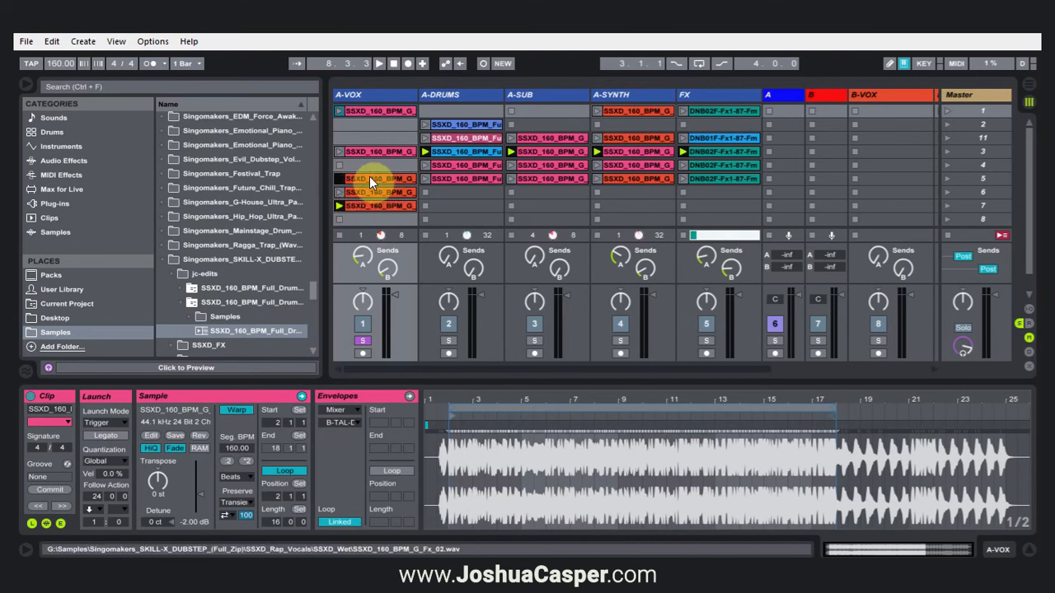
{"action": "left_click", "coordinate": [369, 178]}
{"action": "left_click", "coordinate": [376, 109]}
{"action": "left_click", "coordinate": [366, 178]}
Examine the available follow action choices for the scene 5 A-VOX clip without changing its current setting
{"action": "left_click", "coordinate": [93, 509]}
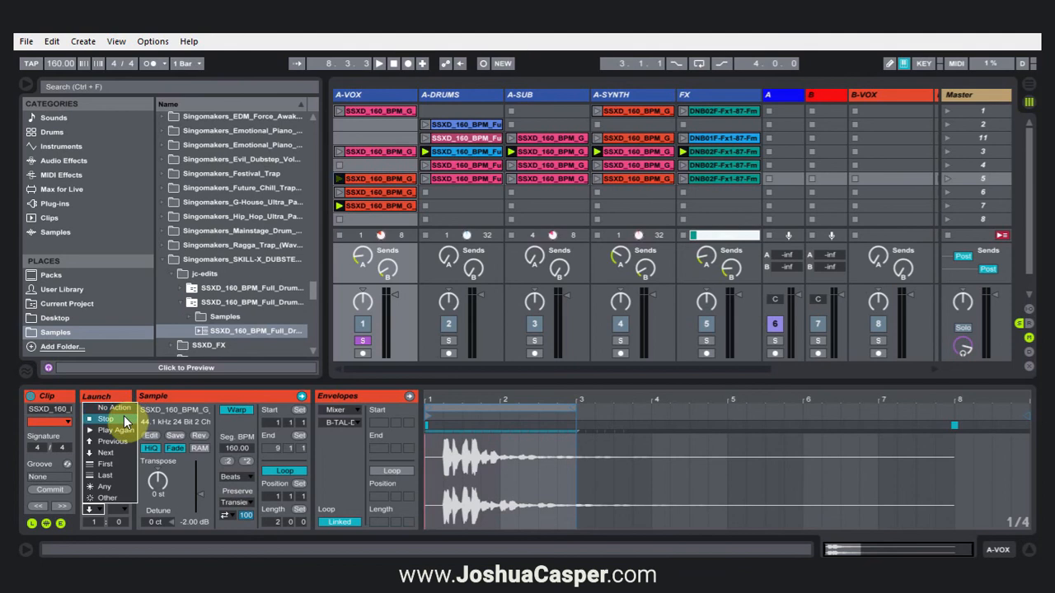
{"action": "left_click", "coordinate": [103, 515]}
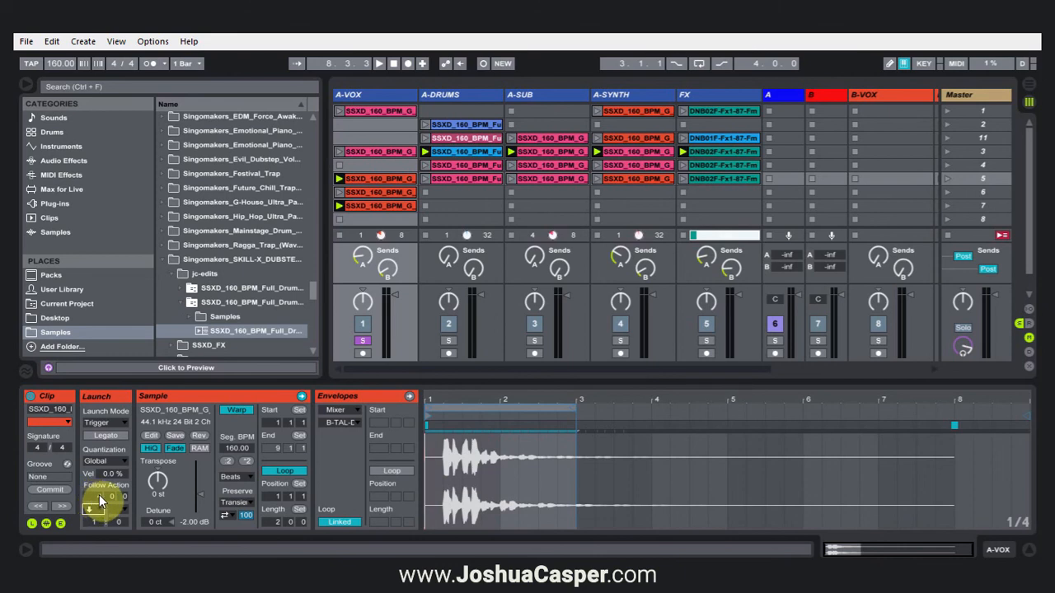
{"action": "left_click", "coordinate": [94, 508]}
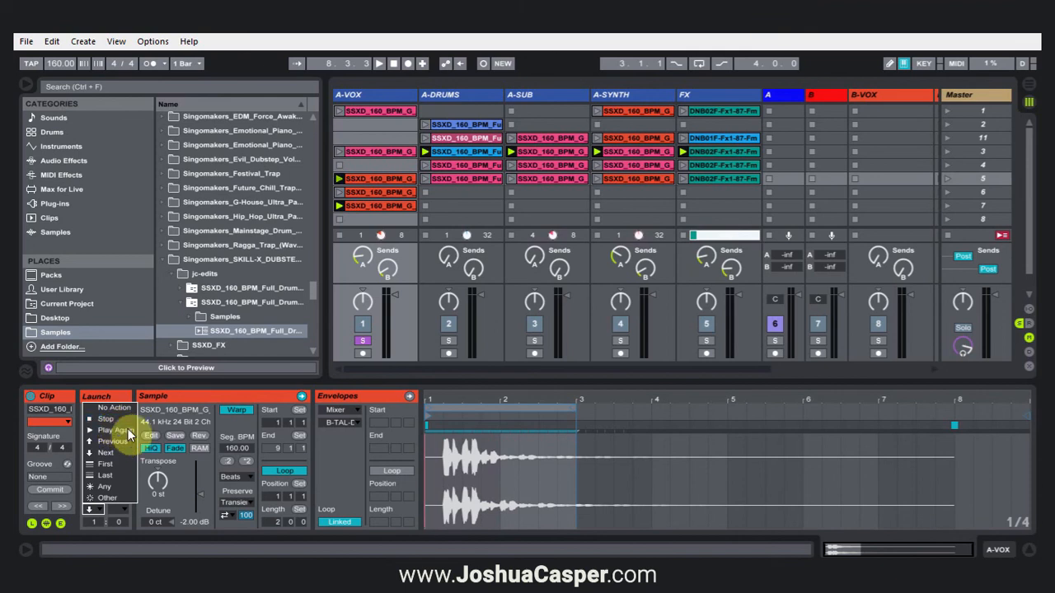
{"action": "left_click", "coordinate": [211, 395]}
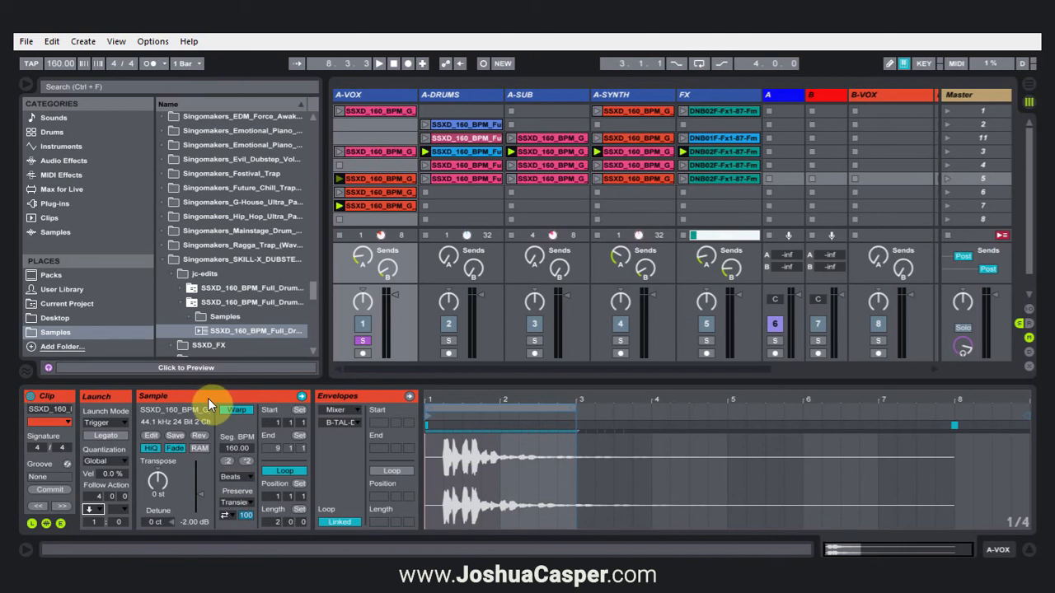
Review the A-SUB clip of scene 3 with its volume envelope and the A-DRUMS build-up clip of scene 2
{"action": "left_click", "coordinate": [442, 207]}
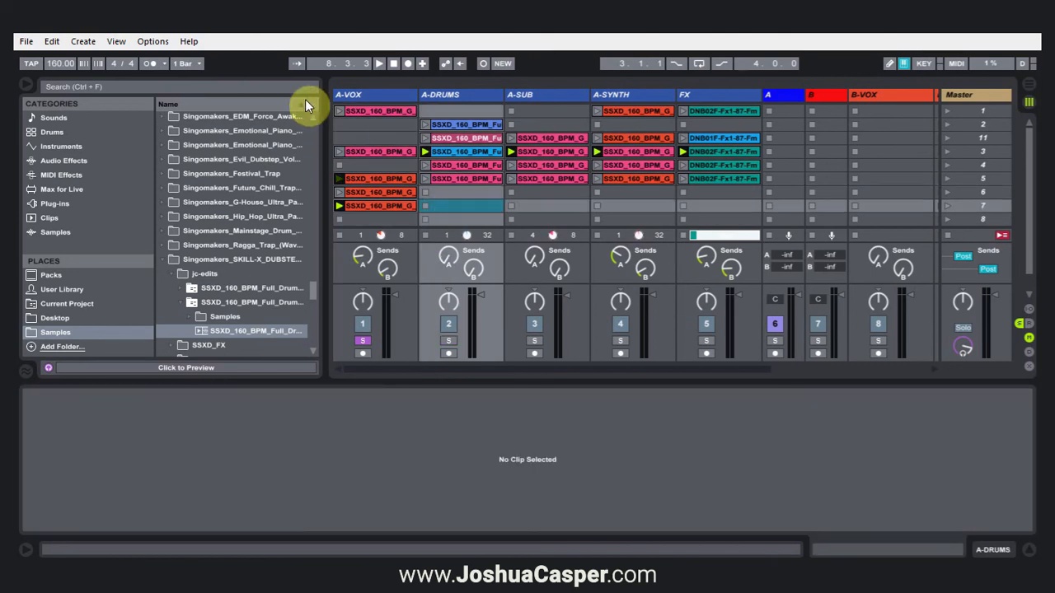
{"action": "left_click", "coordinate": [547, 151]}
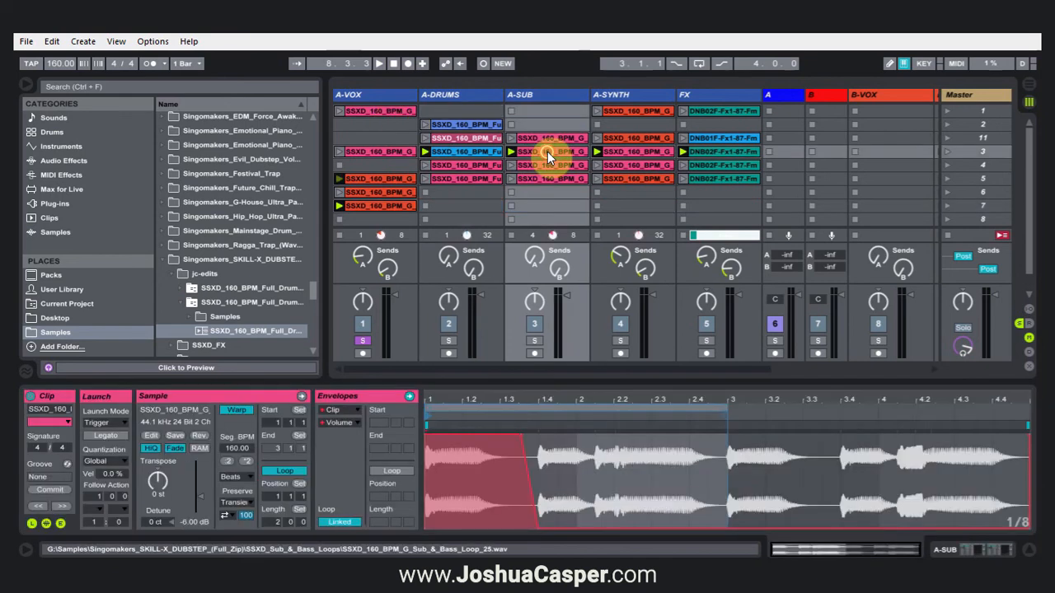
{"action": "left_click", "coordinate": [466, 124]}
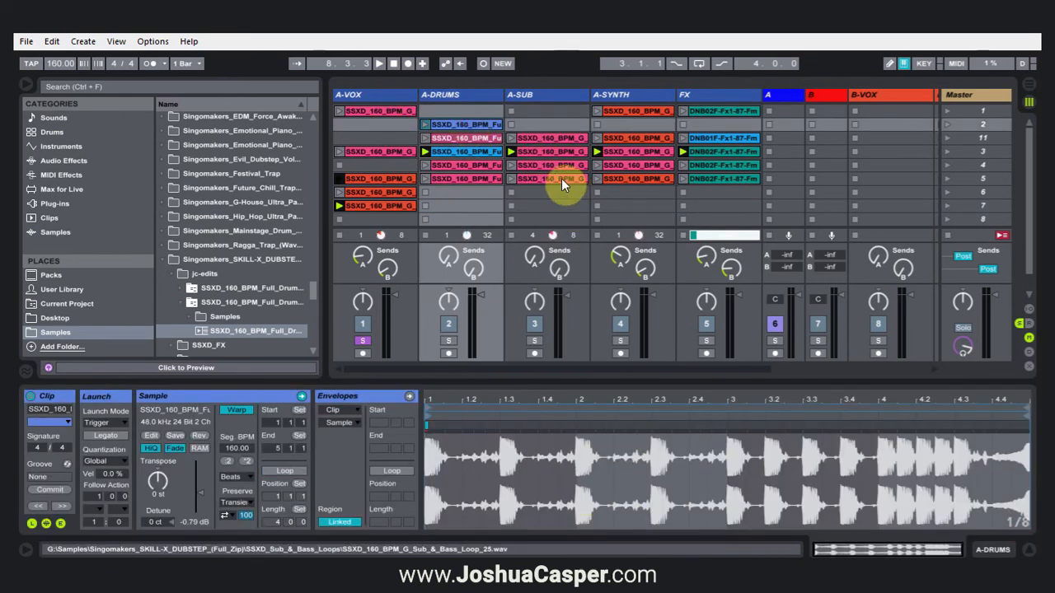
{"action": "left_click", "coordinate": [479, 156]}
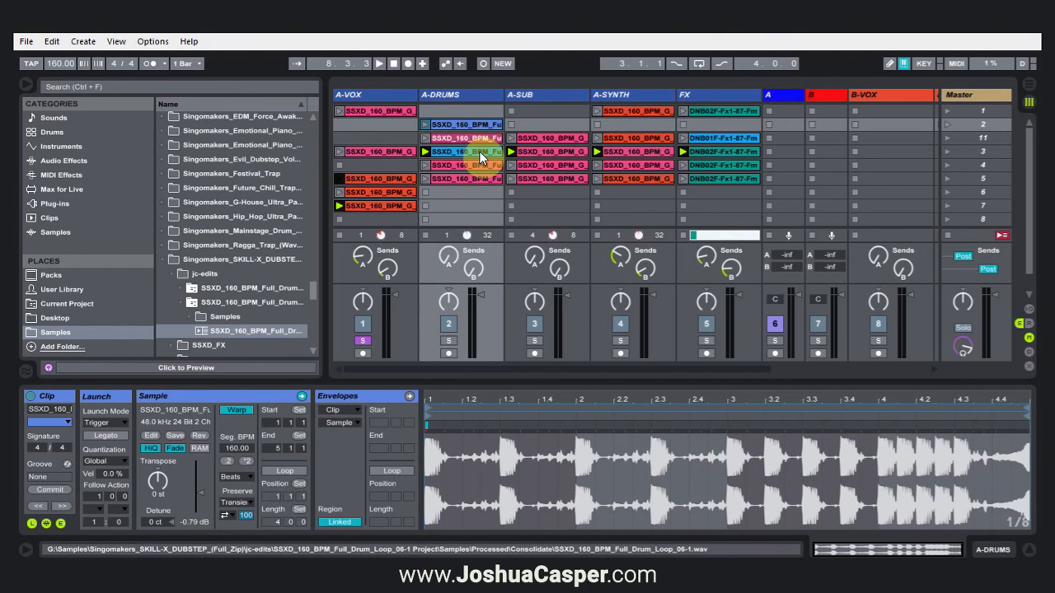